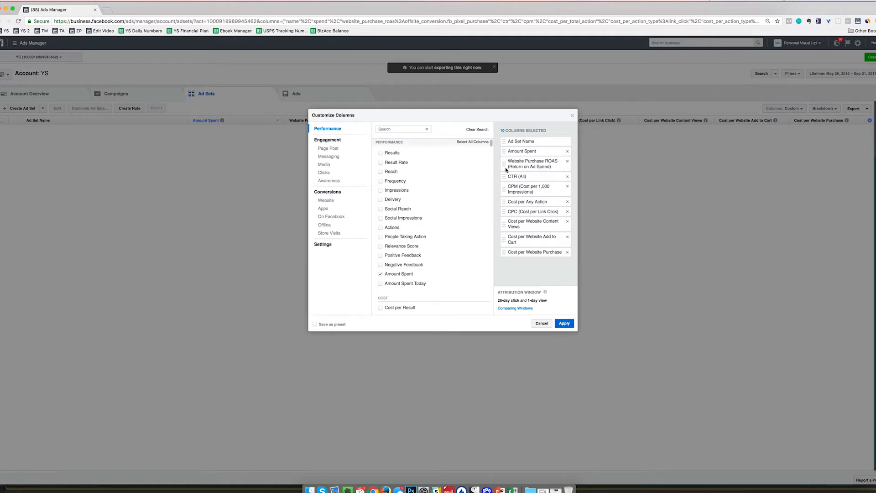
Replace the CPC (Cost per Link Click) column with CPC (All) and place it directly after CPM (Cost per 1,000 Impressions).
{"action": "left_click", "coordinate": [409, 131]}
{"action": "type", "text": "CPC"}
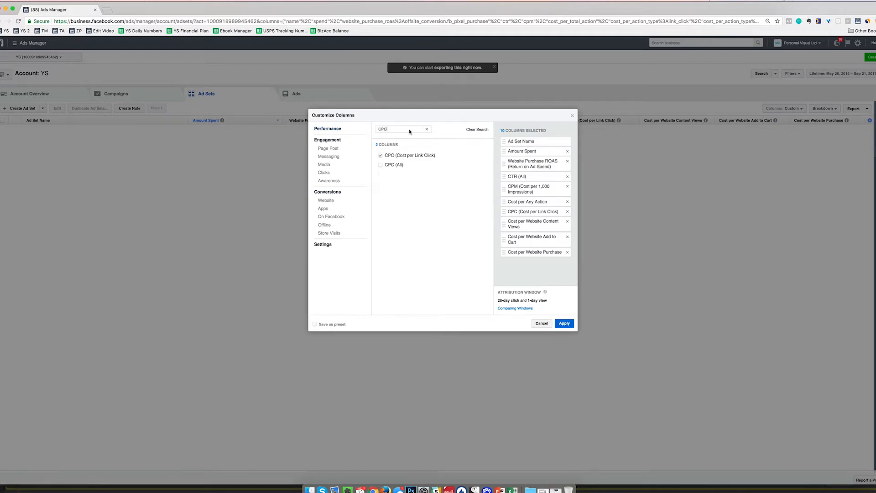
{"action": "left_click", "coordinate": [380, 166]}
{"action": "left_click", "coordinate": [380, 155]}
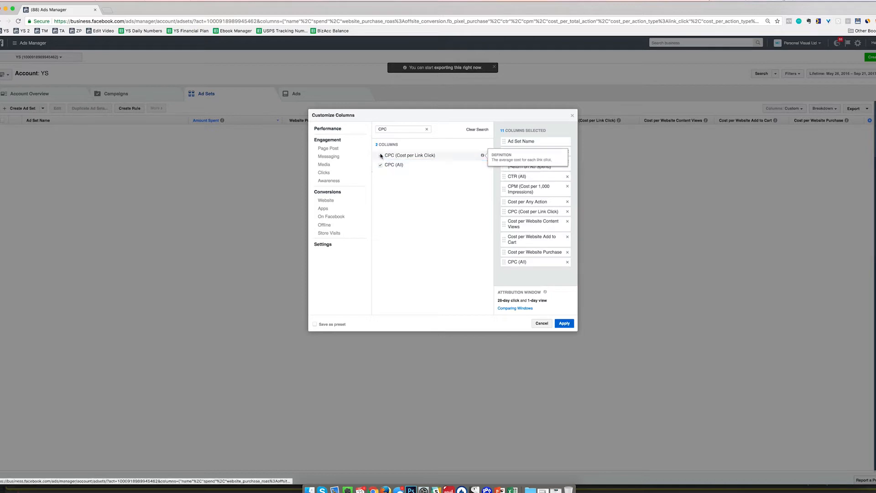
{"action": "left_click_drag", "start_coordinate": [504, 253], "coordinate": [504, 203]}
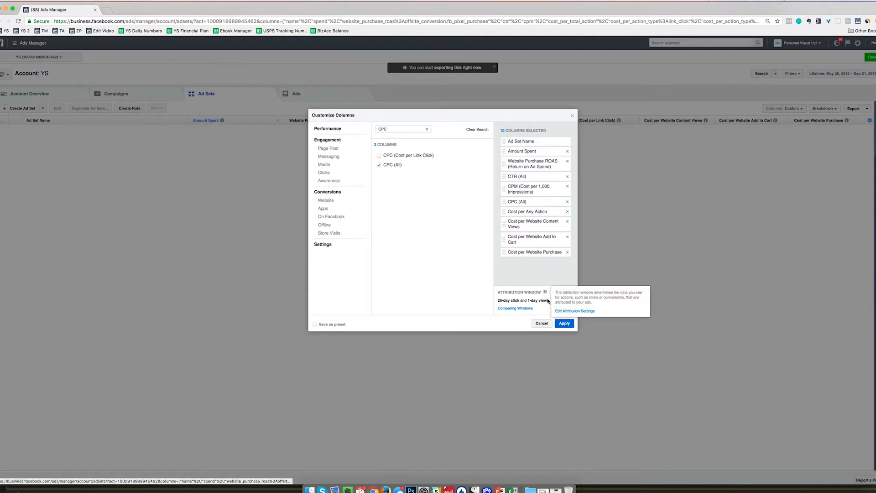
{"action": "left_click", "coordinate": [564, 323]}
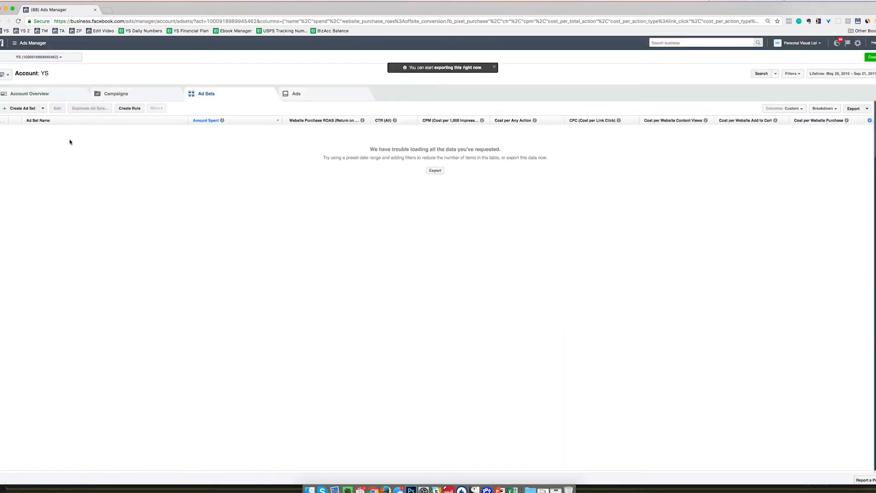
Check the export options for the lifetime ad sets report and close them without exporting.
{"action": "left_click", "coordinate": [853, 109]}
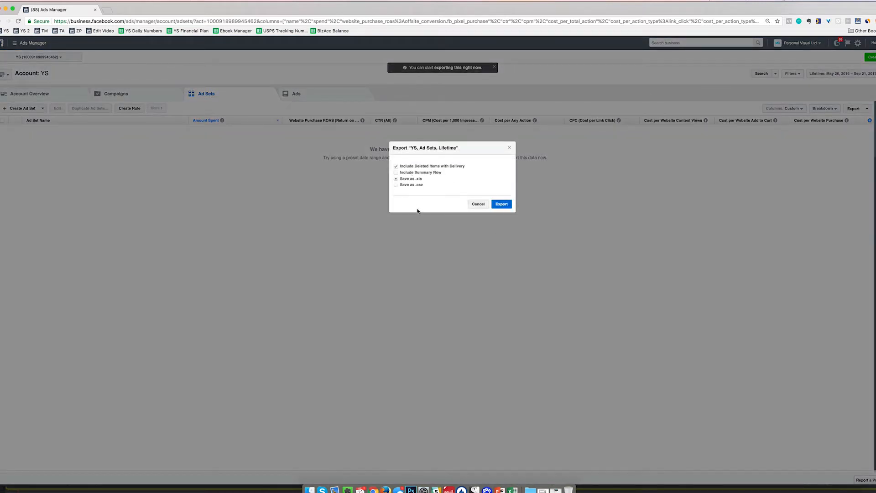
{"action": "left_click", "coordinate": [478, 206]}
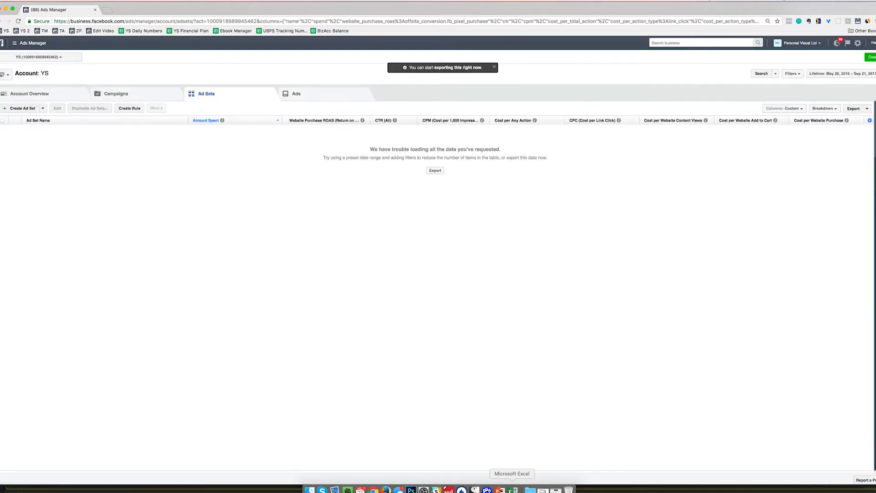
Switch to the exported YS-Ad-Sets-Lifetime-210917 workbook in Excel and enlarge the sheet to 130%.
{"action": "left_click", "coordinate": [512, 490]}
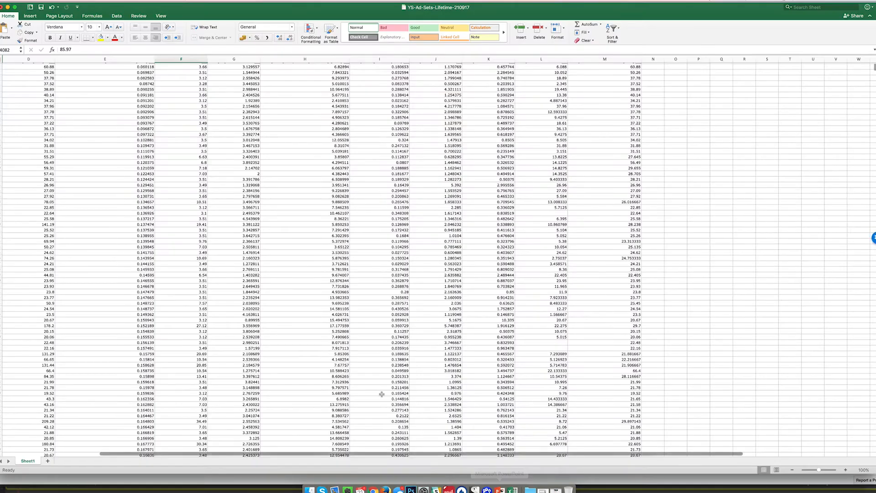
{"action": "scroll", "coordinate": [381, 393], "scroll_direction": "up", "scroll_amount": 2}
{"action": "scroll", "coordinate": [381, 394], "scroll_direction": "down", "scroll_amount": 1}
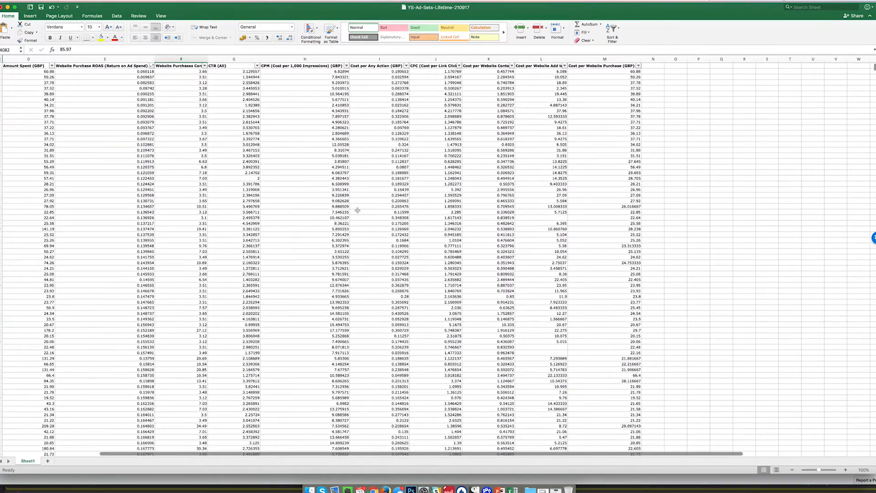
{"action": "left_click", "coordinate": [822, 471]}
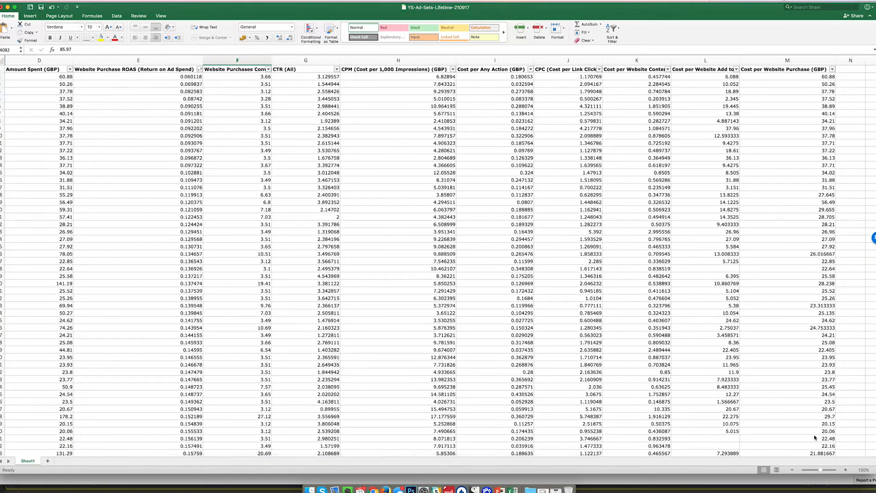
{"action": "scroll", "coordinate": [130, 245], "scroll_direction": "right", "scroll_amount": 1}
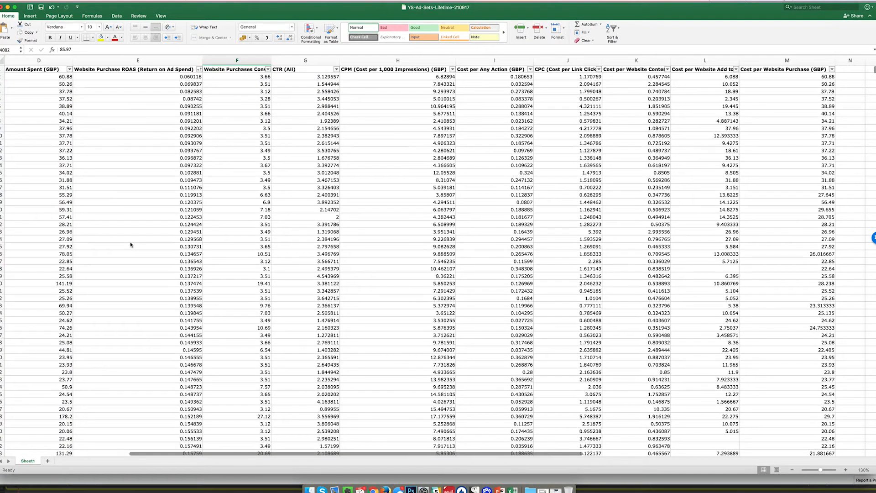
{"action": "scroll", "coordinate": [130, 246], "scroll_direction": "right", "scroll_amount": 1}
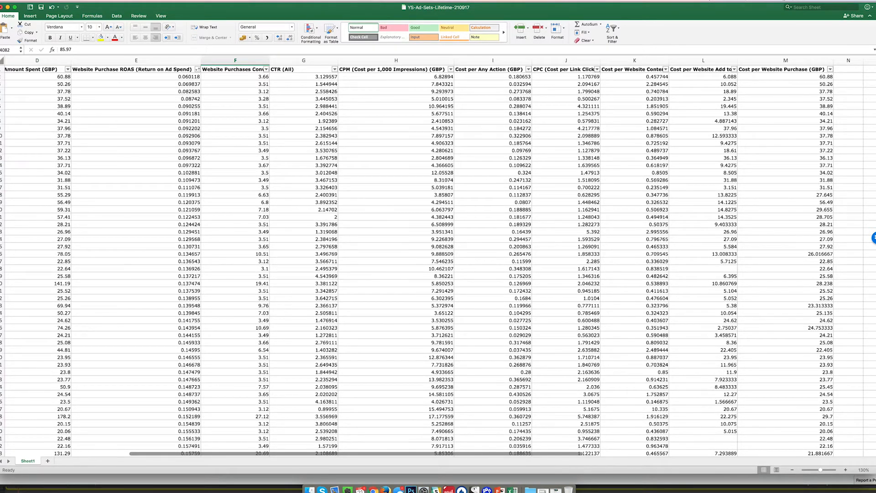
Select the whole sheet, remove its existing filter and turn filtering on again for all header columns.
{"action": "key", "text": "super+a"}
{"action": "left_click", "coordinate": [613, 28]}
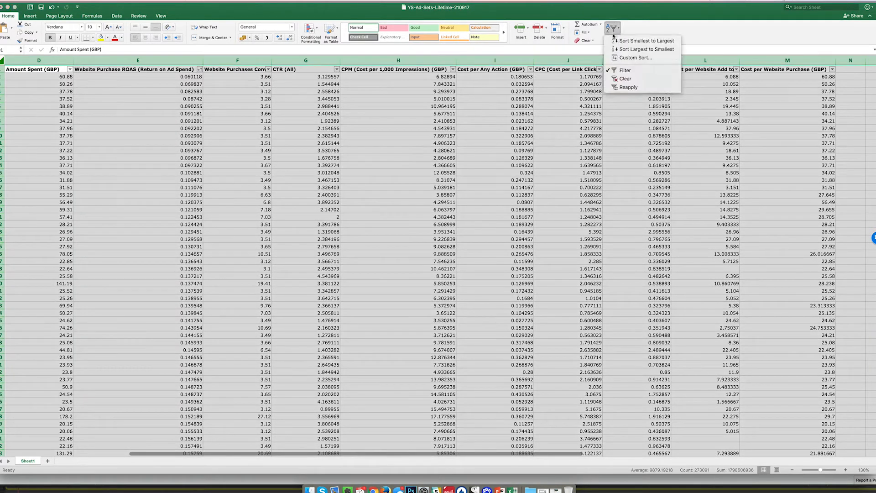
{"action": "left_click", "coordinate": [615, 71]}
{"action": "left_click", "coordinate": [615, 32]}
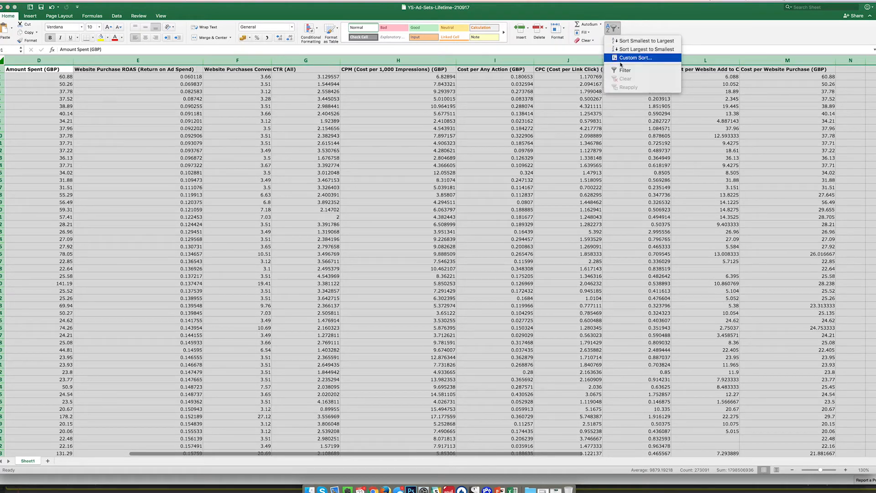
{"action": "left_click", "coordinate": [620, 71]}
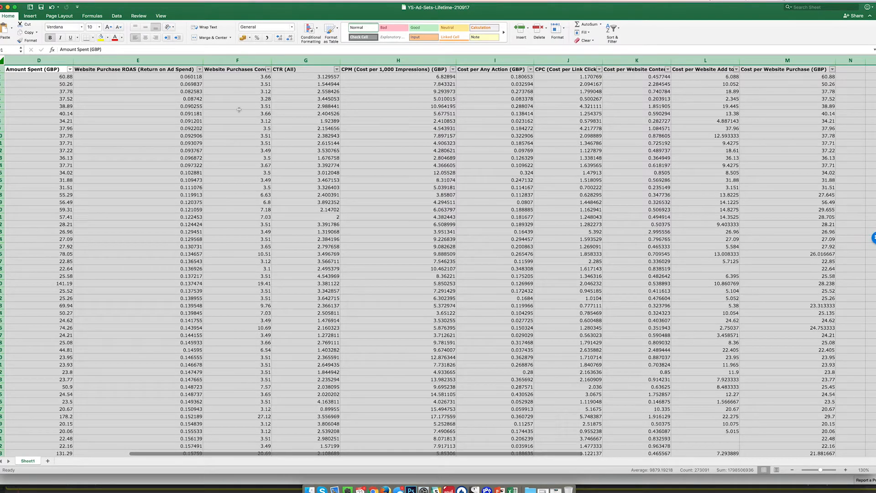
{"action": "left_click", "coordinate": [238, 108]}
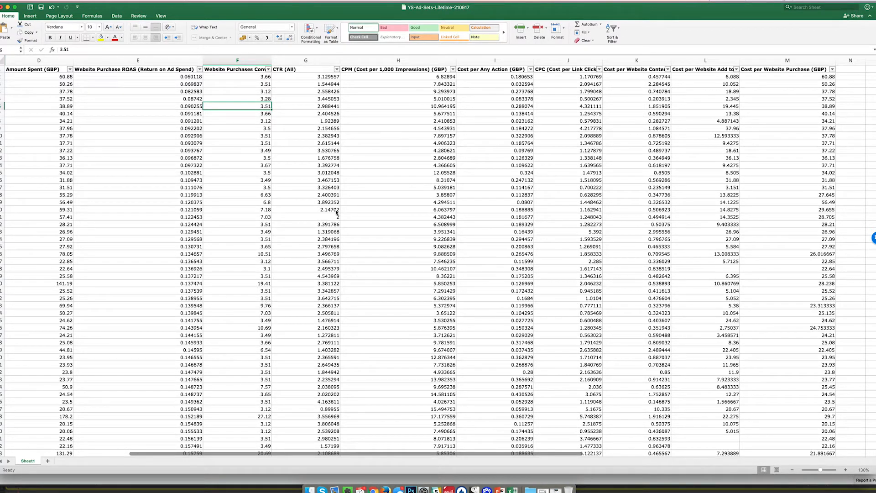
Sort the ad sets by Website Purchase ROAS (Return on Ad Spend) in ascending order.
{"action": "scroll", "coordinate": [365, 300], "scroll_direction": "right", "scroll_amount": 2}
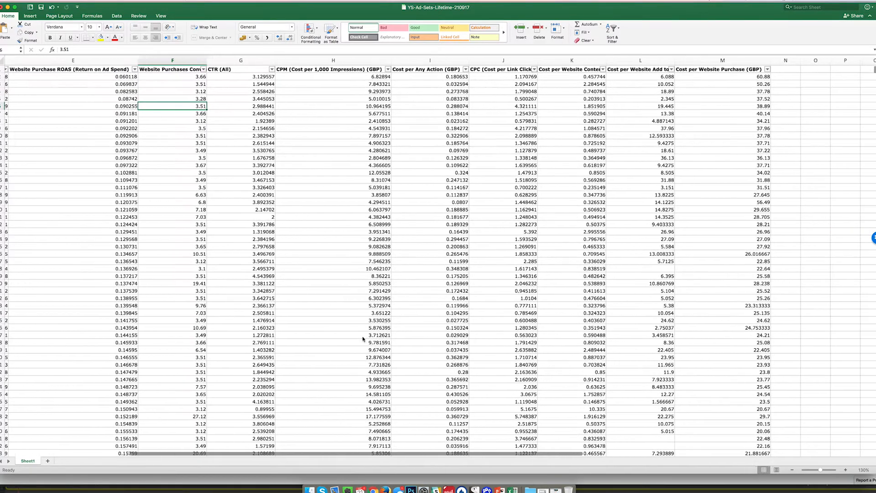
{"action": "scroll", "coordinate": [358, 315], "scroll_direction": "left", "scroll_amount": 2}
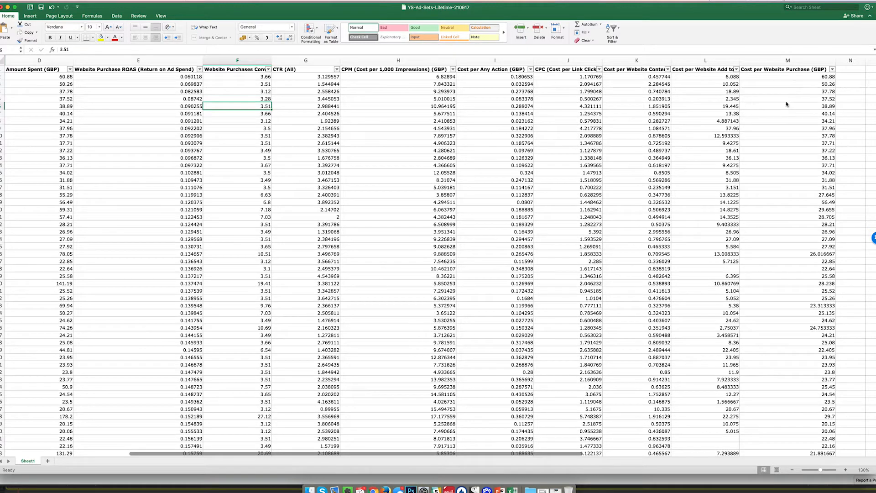
{"action": "scroll", "coordinate": [803, 173], "scroll_direction": "down", "scroll_amount": 1}
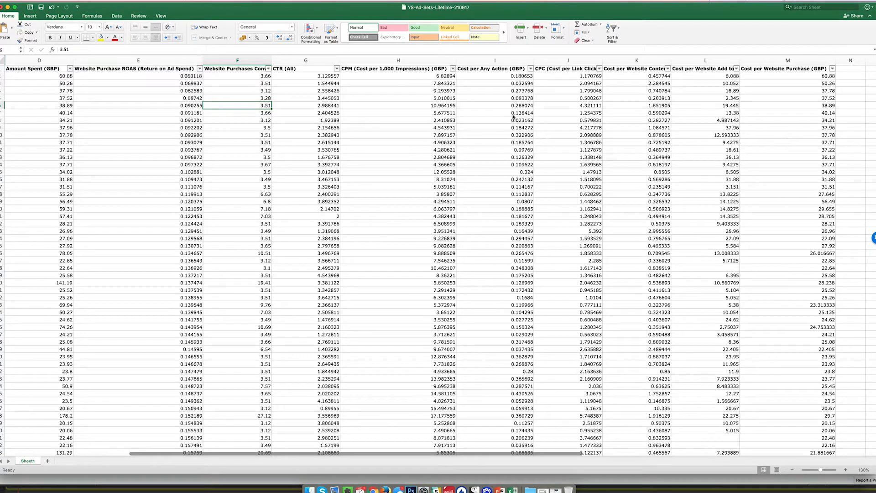
{"action": "left_click", "coordinate": [247, 69]}
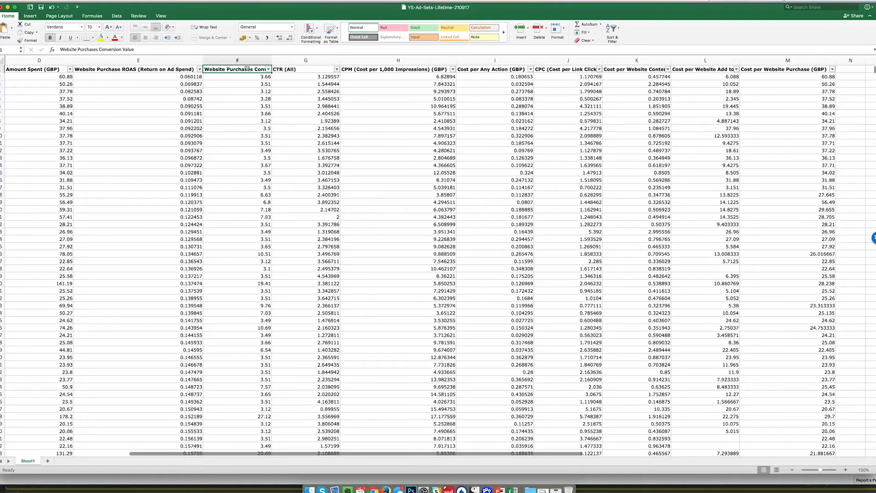
{"action": "left_click", "coordinate": [239, 85]}
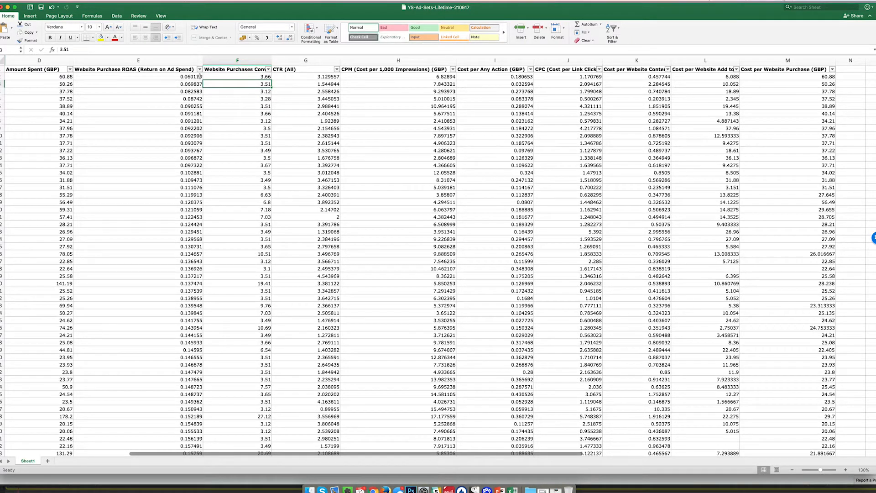
{"action": "left_click", "coordinate": [199, 69]}
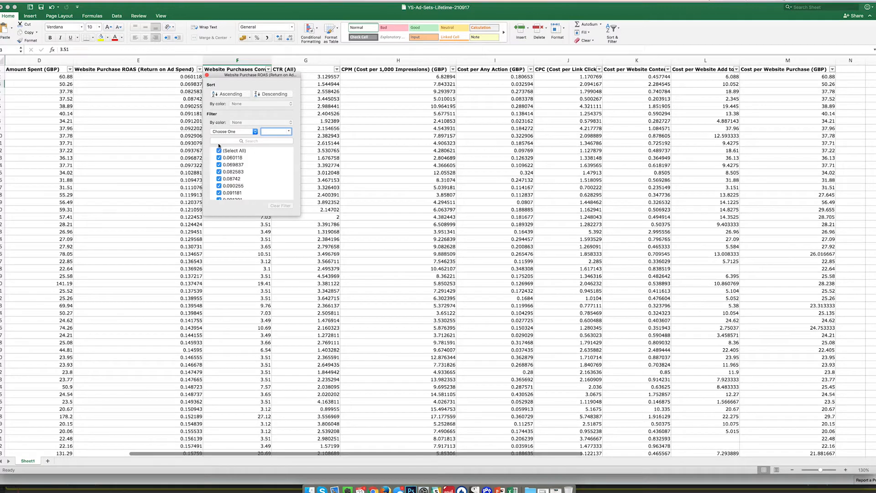
{"action": "left_click", "coordinate": [236, 94]}
{"action": "left_click", "coordinate": [153, 115]}
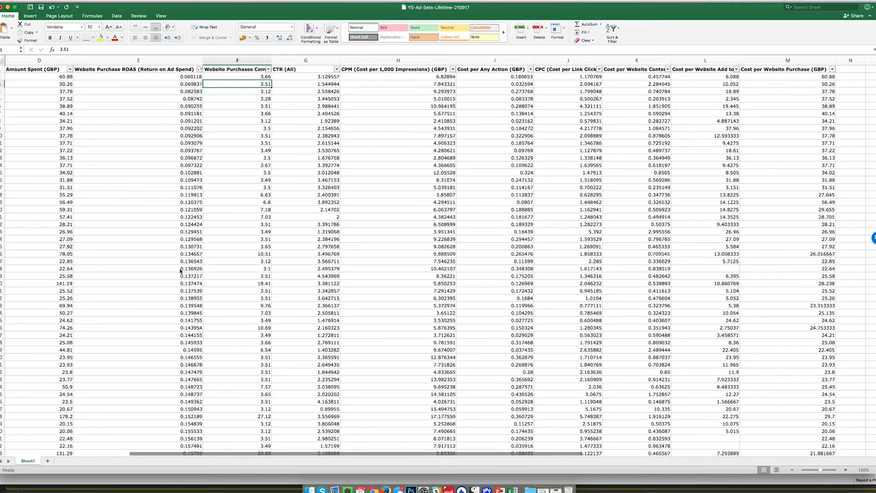
Insert a new column between Website Purchase ROAS and Website Purchases Conversion Value, with the header "Good or Bad?".
{"action": "right_click", "coordinate": [223, 60]}
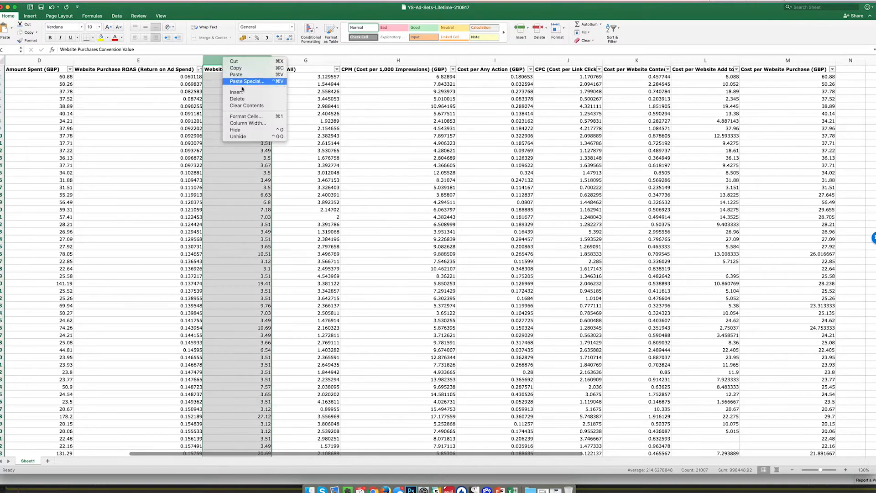
{"action": "left_click", "coordinate": [237, 92]}
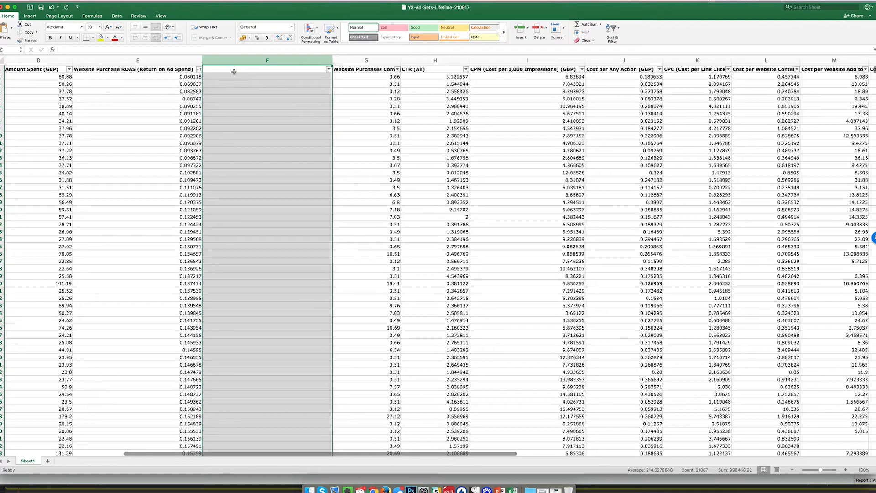
{"action": "type", "text": "Goo"}
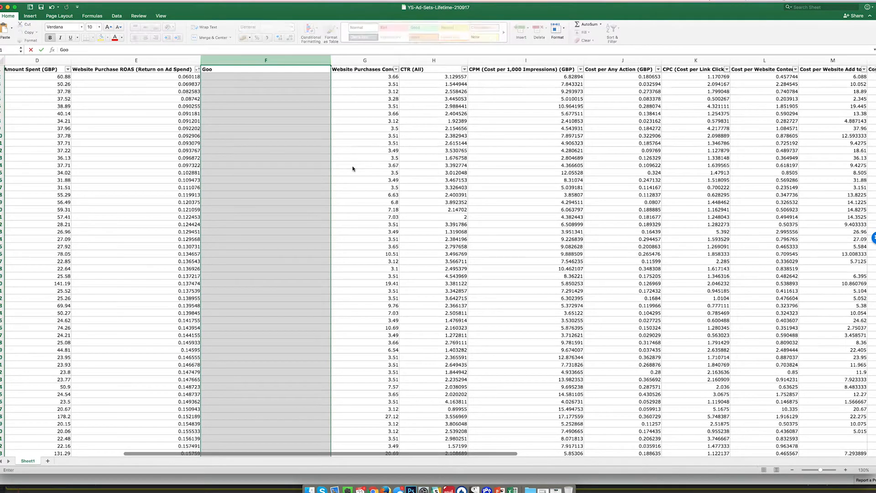
{"action": "type", "text": "d or Bad?"}
{"action": "left_click", "coordinate": [288, 173]}
{"action": "left_click", "coordinate": [262, 144]}
{"action": "left_click", "coordinate": [261, 78]}
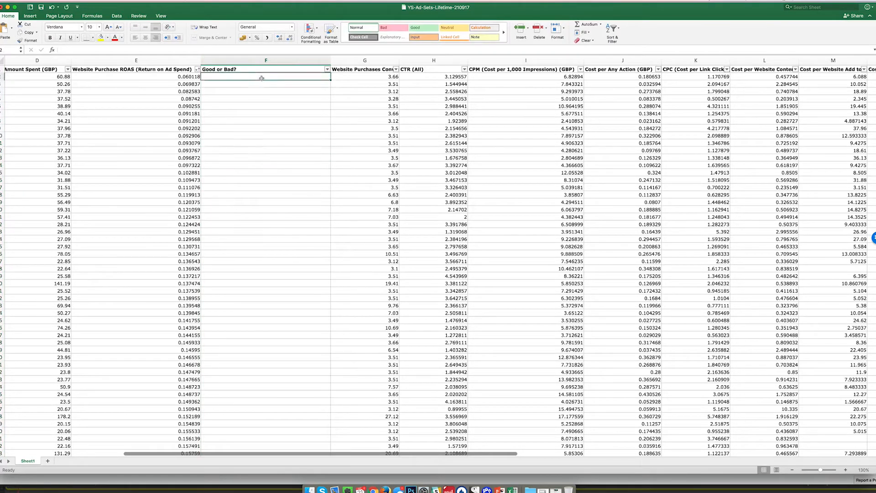
Find the last ad set with a ROAS below 3 and enter BAD in its "Good or Bad?" cell, F4081.
{"action": "scroll", "coordinate": [180, 100], "scroll_direction": "down", "scroll_amount": 20}
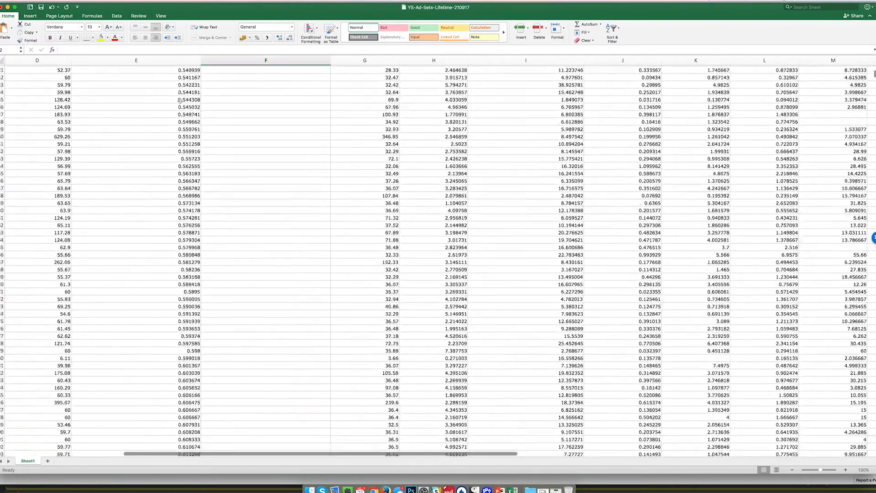
{"action": "scroll", "coordinate": [181, 100], "scroll_direction": "down", "scroll_amount": 20}
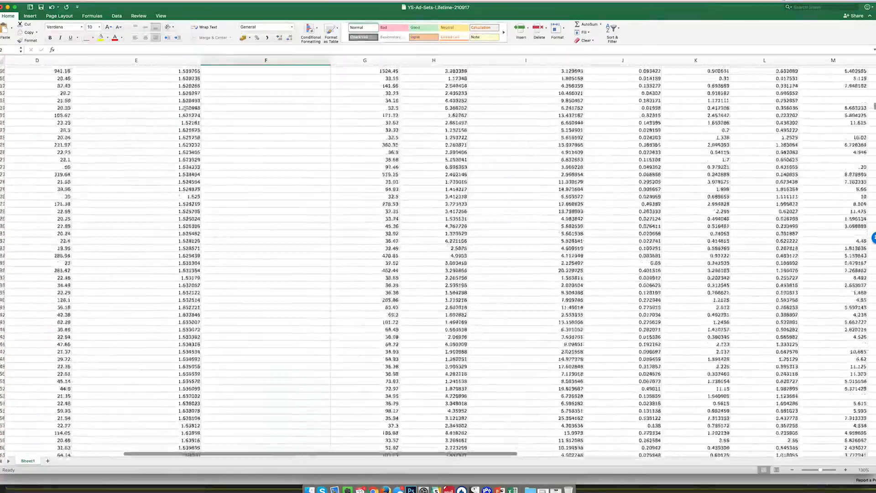
{"action": "scroll", "coordinate": [185, 108], "scroll_direction": "down", "scroll_amount": 15}
{"action": "scroll", "coordinate": [187, 111], "scroll_direction": "down", "scroll_amount": 10}
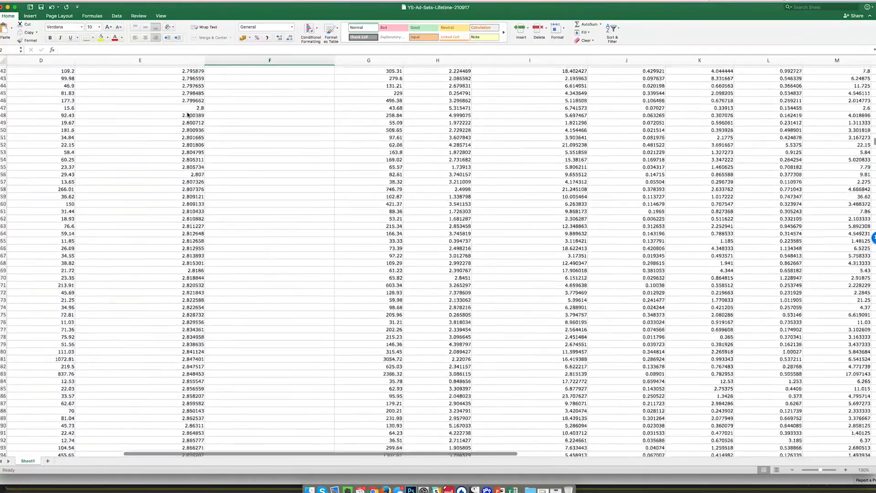
{"action": "scroll", "coordinate": [188, 115], "scroll_direction": "down", "scroll_amount": 15}
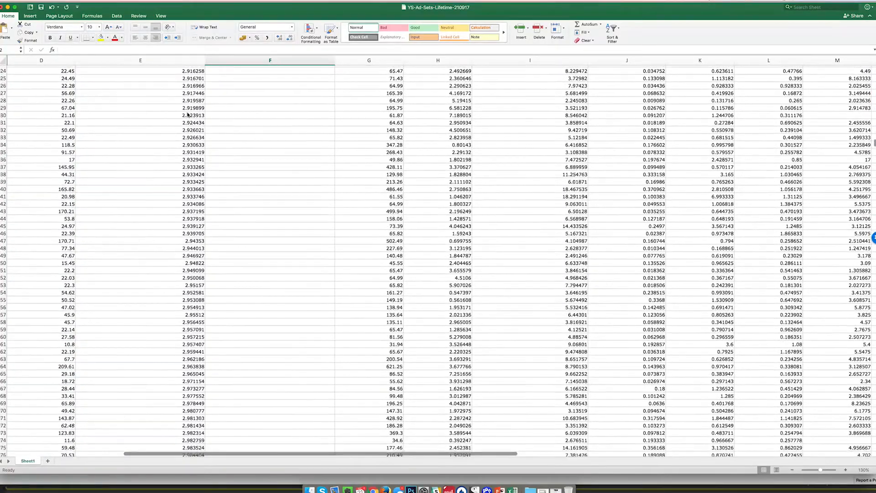
{"action": "scroll", "coordinate": [188, 115], "scroll_direction": "down", "scroll_amount": 1}
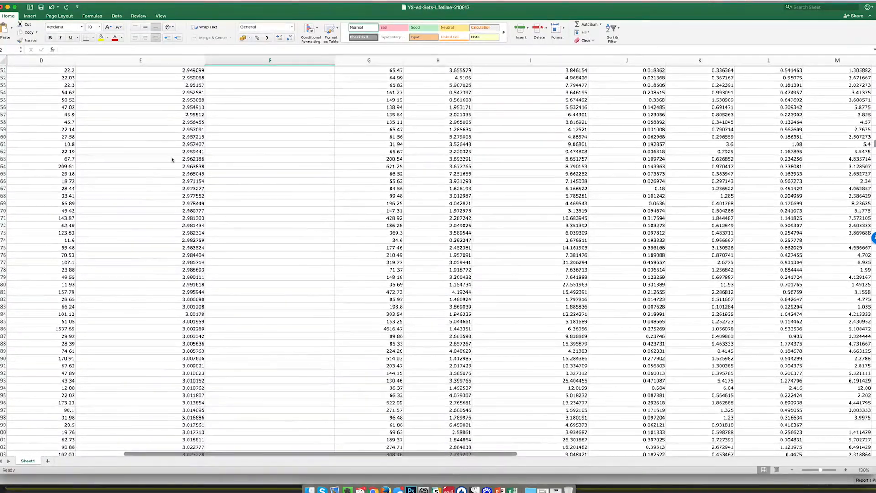
{"action": "left_click", "coordinate": [202, 300]}
{"action": "left_click", "coordinate": [239, 291]}
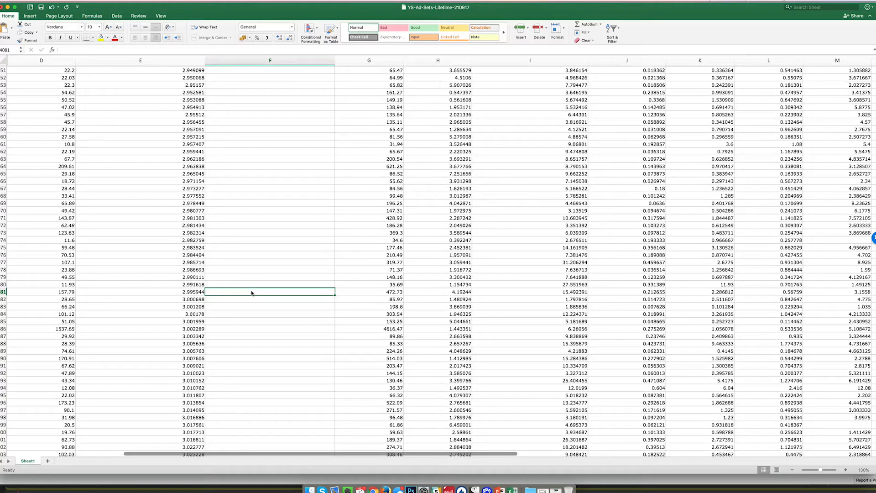
{"action": "type", "text": "BAD"}
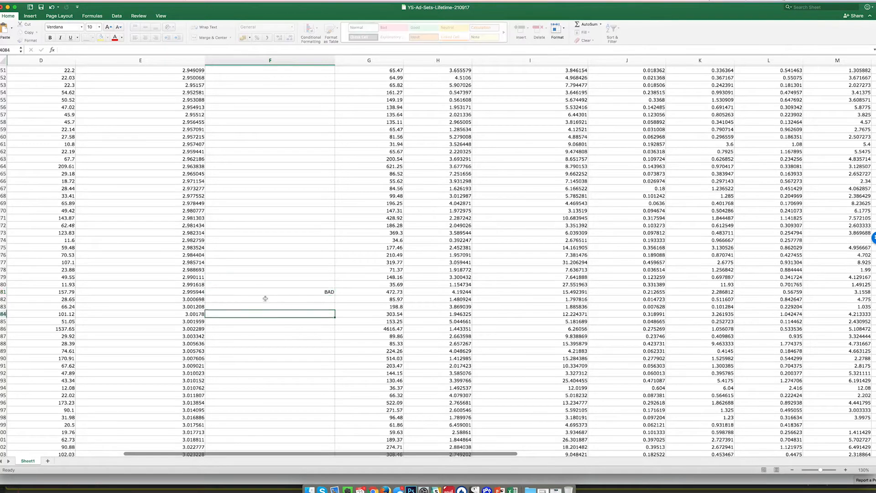
{"action": "key", "text": "Return"}
Copy BAD from F4081 into all the "Good or Bad?" cells above it, up to the first row below the header.
{"action": "key", "text": "super+c"}
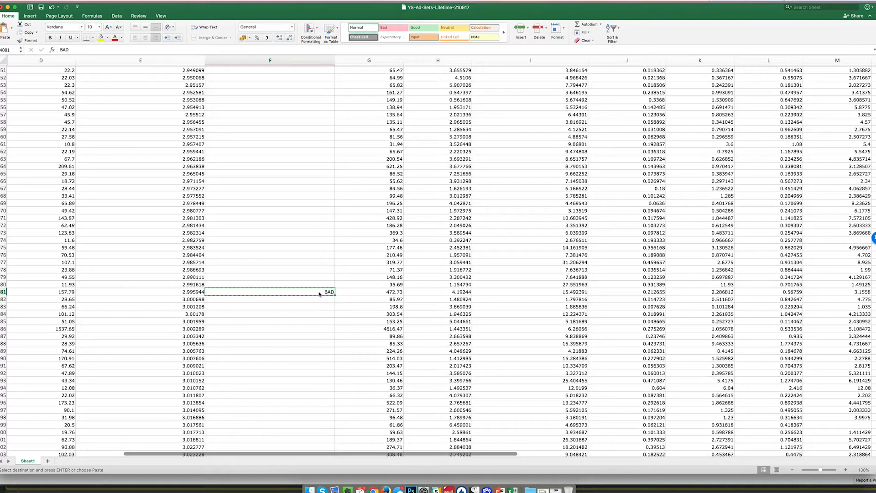
{"action": "key", "text": "Left"}
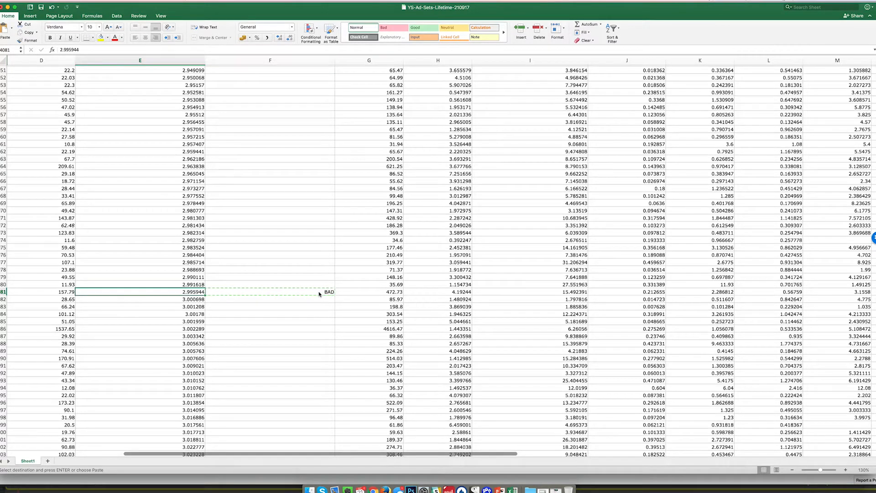
{"action": "key", "text": "Right"}
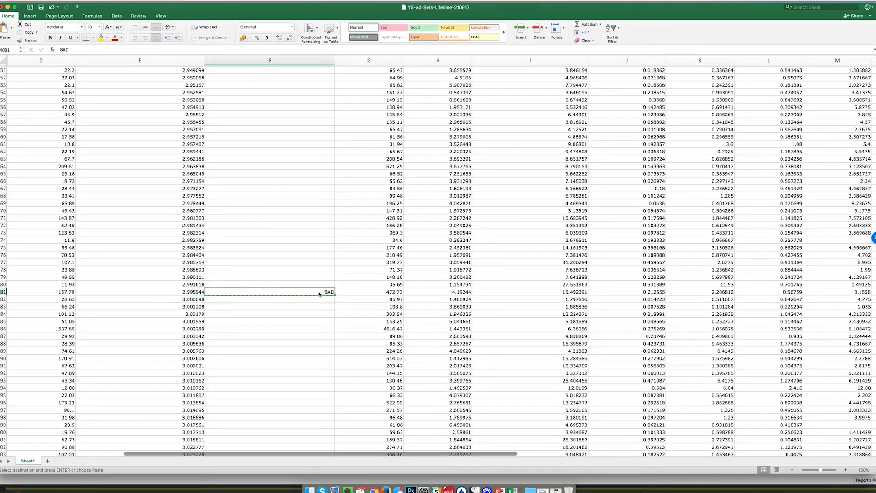
{"action": "key", "text": "shift+super+Up"}
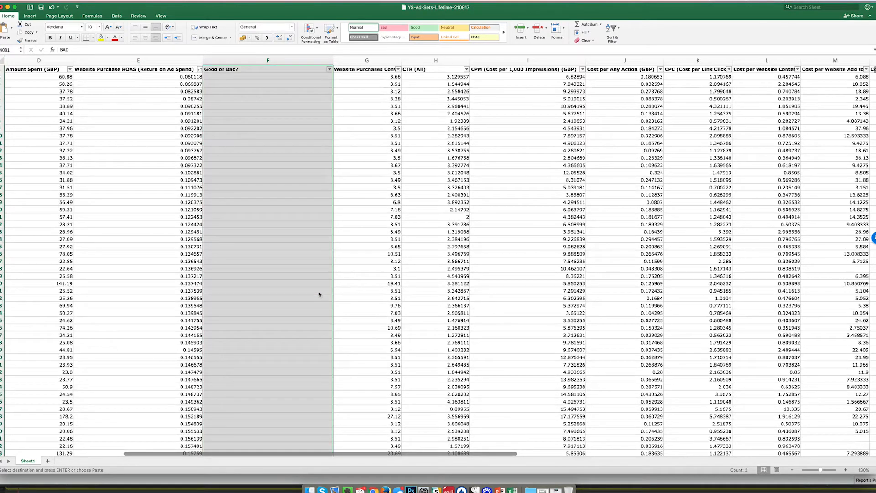
{"action": "key", "text": "super+v"}
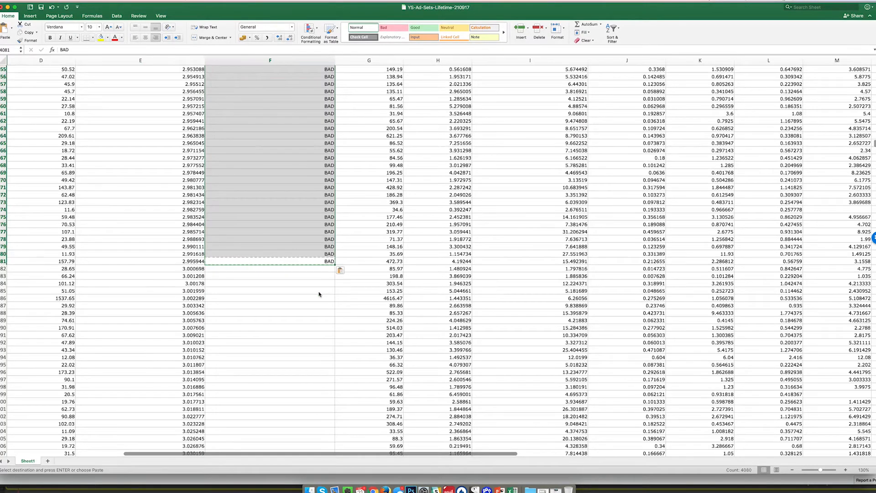
{"action": "left_click", "coordinate": [324, 269]}
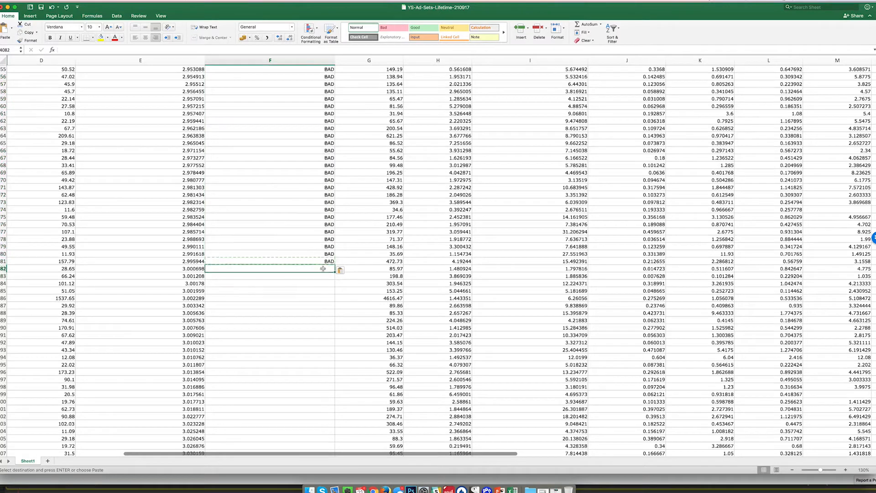
{"action": "key", "text": "Escape"}
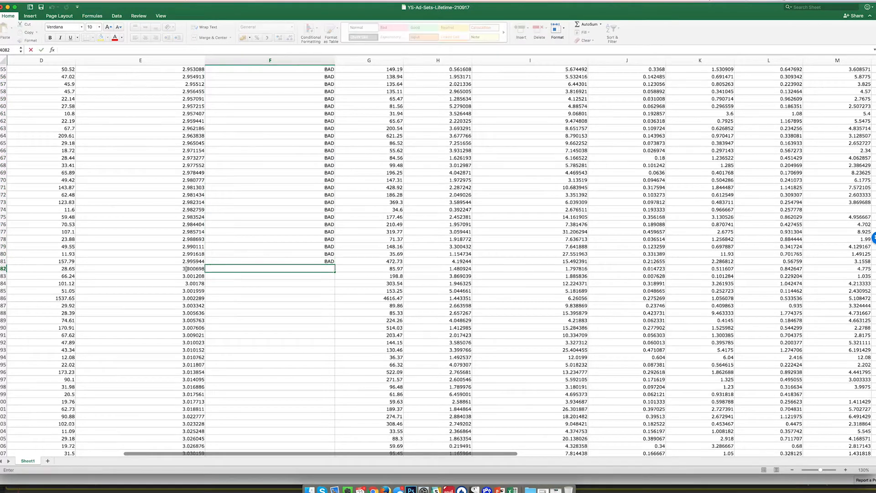
Check the extent of the ROAS values and how far the BAD labels run in the "Good or Bad?" column.
{"action": "left_click", "coordinate": [191, 268]}
{"action": "key", "text": "super+Up"}
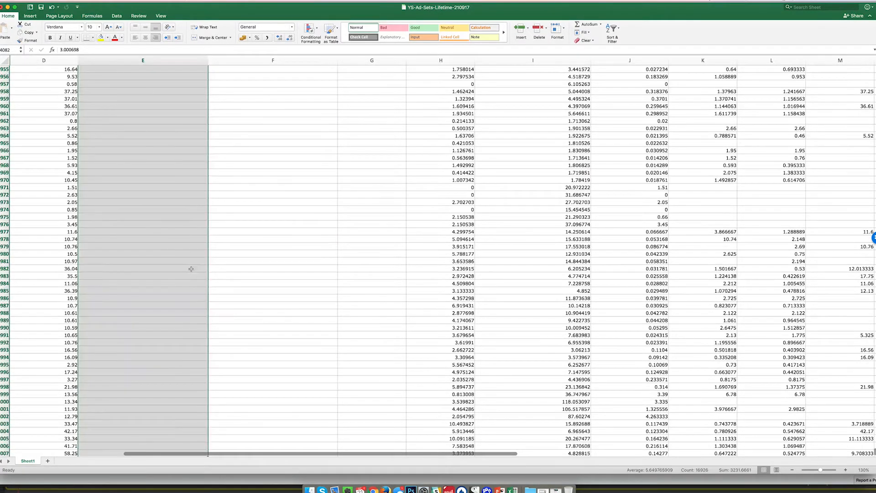
{"action": "key", "text": "super+shift+Down"}
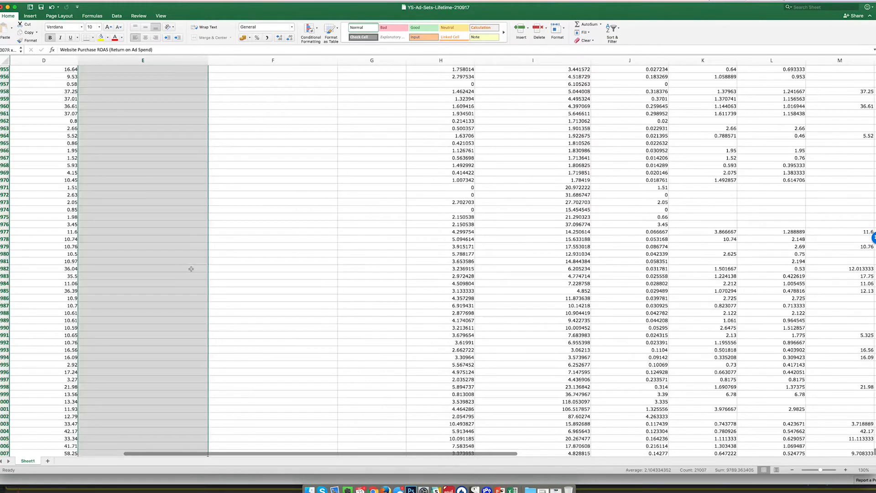
{"action": "key", "text": "Return"}
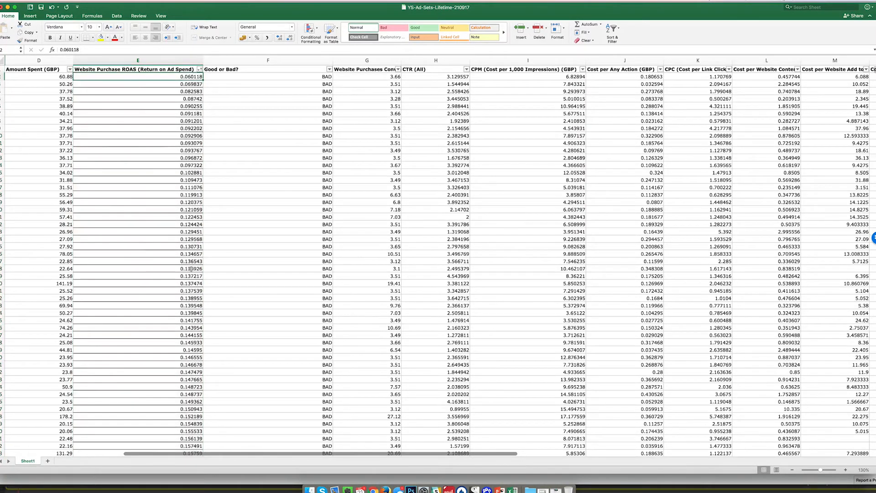
{"action": "scroll", "coordinate": [191, 269], "scroll_direction": "right", "scroll_amount": 2}
{"action": "left_click", "coordinate": [274, 83]}
{"action": "left_click", "coordinate": [273, 77]}
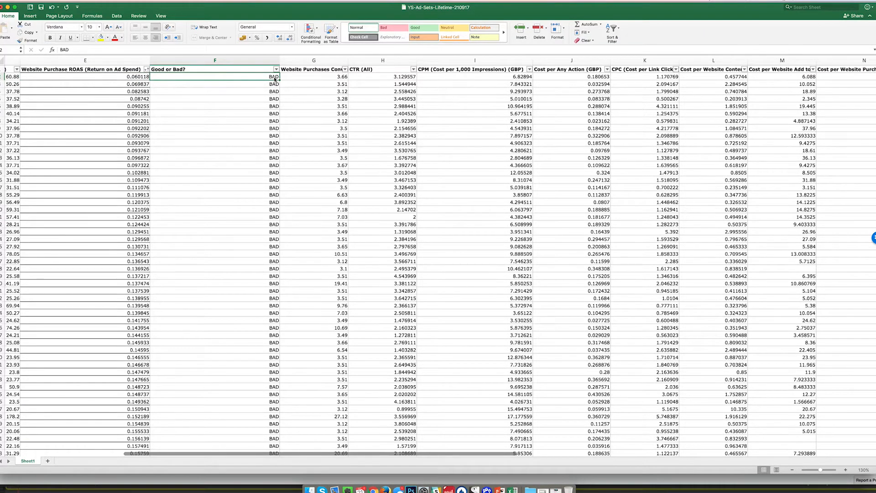
{"action": "key", "text": "super+shift+Down"}
{"action": "scroll", "coordinate": [245, 179], "scroll_direction": "down", "scroll_amount": 7}
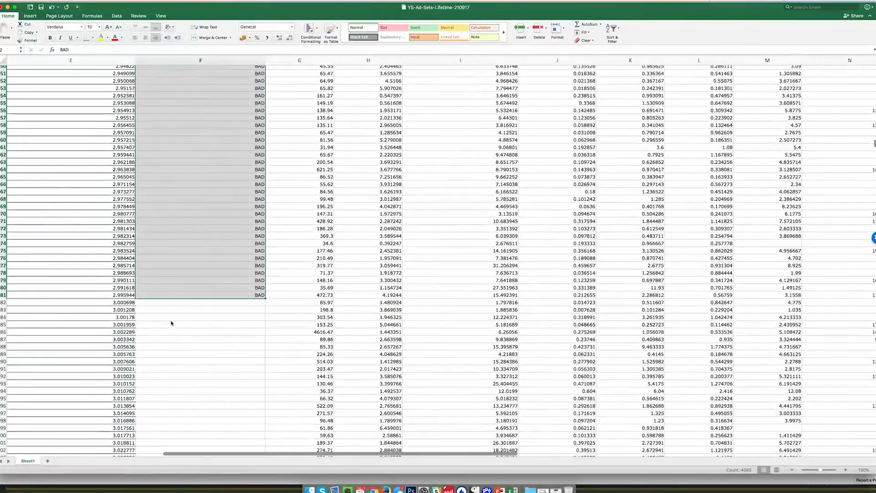
Remove the cell borders from the entire Website Purchase ROAS column.
{"action": "left_click", "coordinate": [124, 301]}
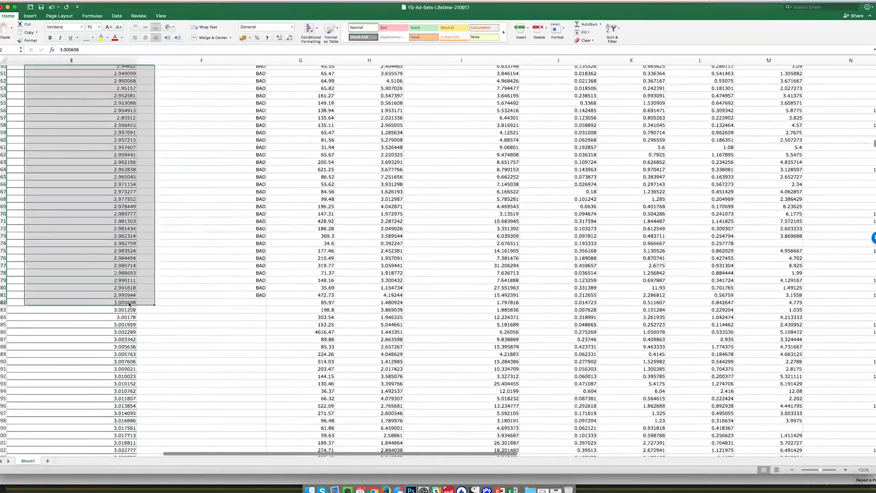
{"action": "left_click", "coordinate": [109, 60]}
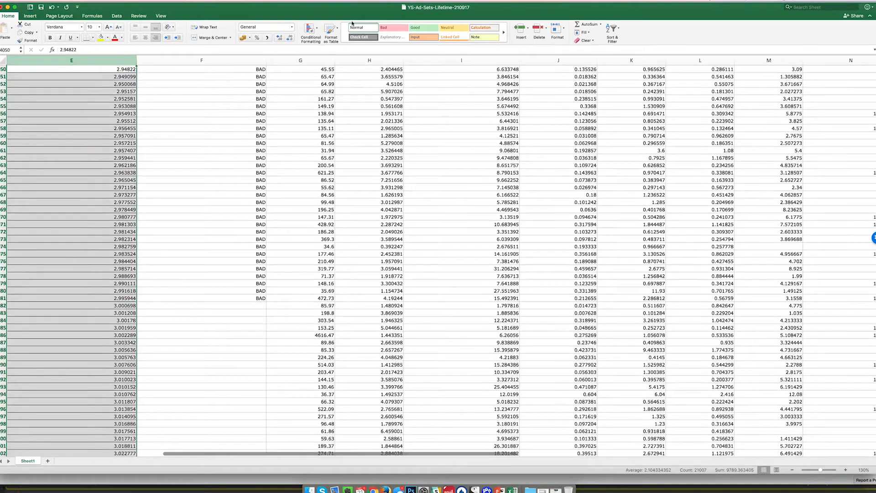
{"action": "left_click", "coordinate": [94, 37]}
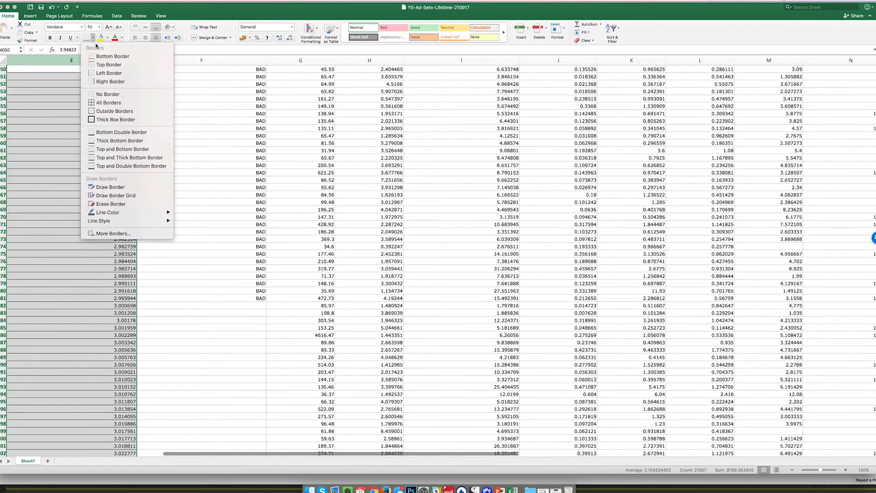
{"action": "left_click", "coordinate": [129, 256]}
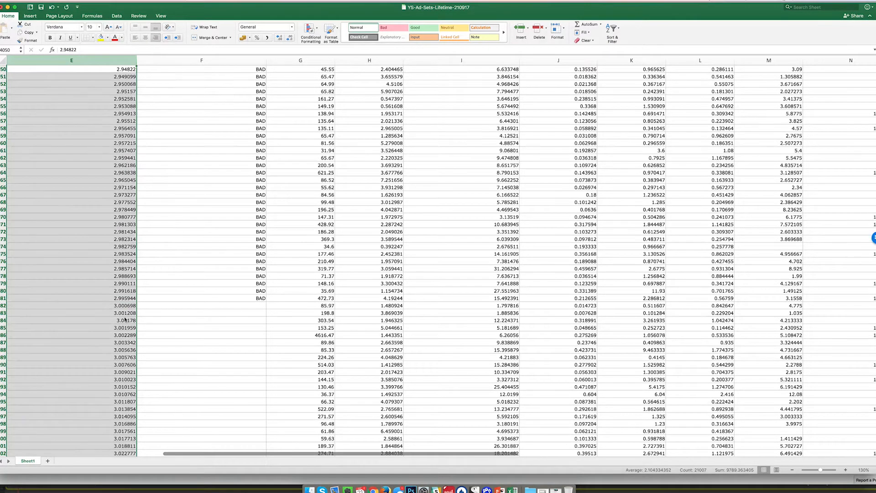
Enter GOOD in the "Good or Bad?" cell F4082, beside the first ad set with a ROAS above 3.
{"action": "left_click", "coordinate": [130, 305]}
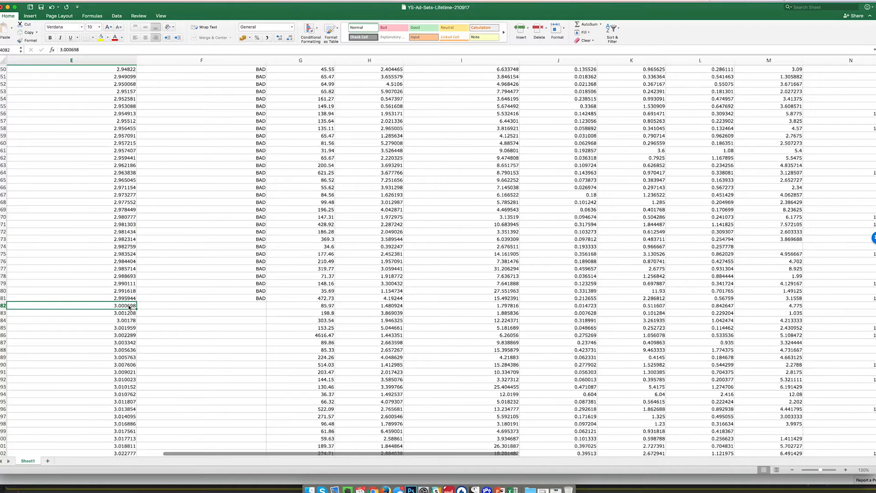
{"action": "key", "text": "ctrl+shift+Down"}
{"action": "key", "text": "ctrl+shift+Up"}
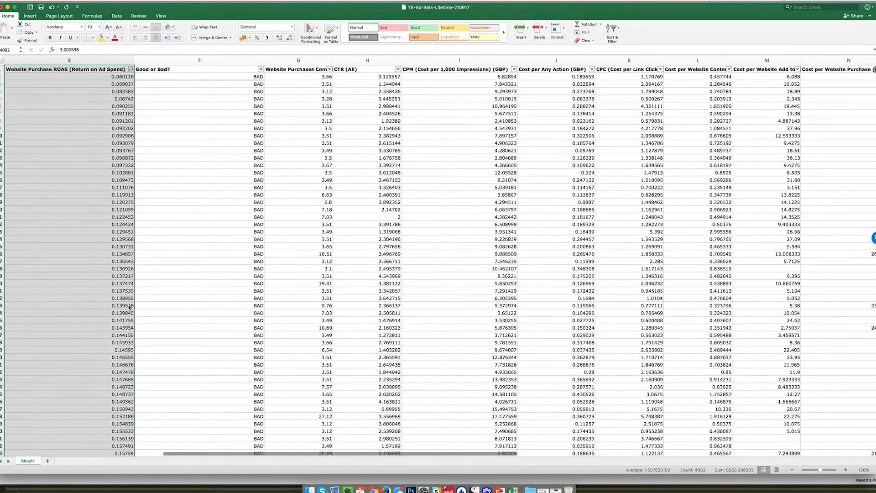
{"action": "key", "text": "Down"}
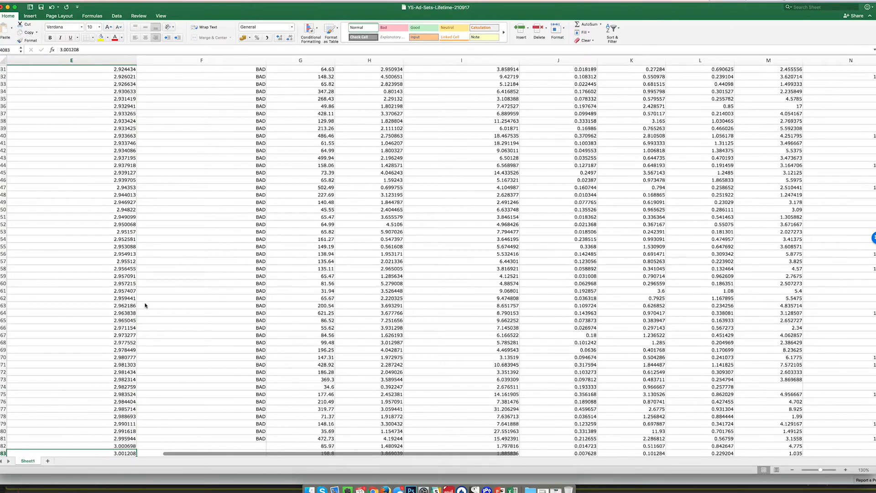
{"action": "scroll", "coordinate": [150, 283], "scroll_direction": "down", "scroll_amount": 3}
{"action": "left_click", "coordinate": [236, 380]}
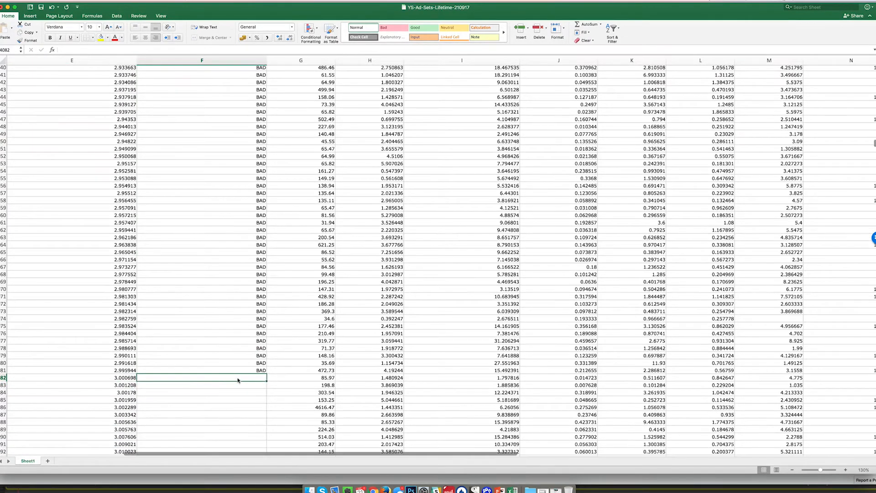
{"action": "type", "text": "GOOD"}
{"action": "left_click", "coordinate": [159, 421]}
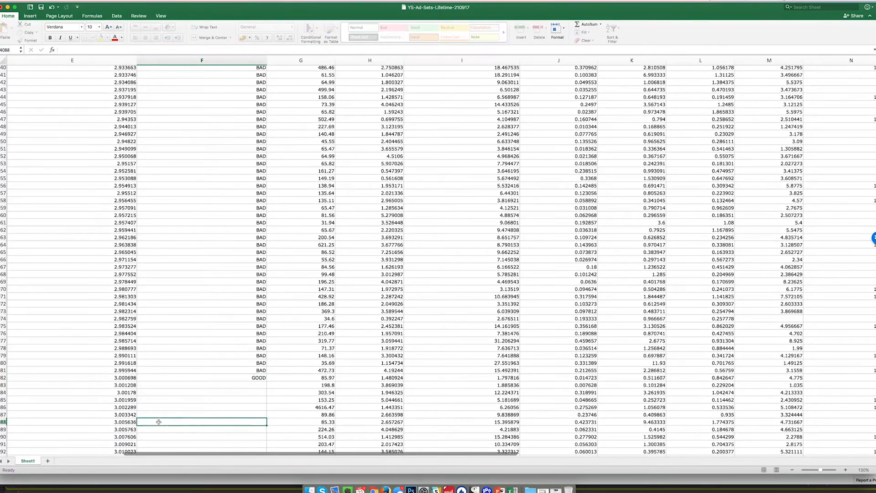
Fill GOOD from F4082 down to the last ad set that has a ROAS value, row 4653.
{"action": "left_click", "coordinate": [249, 378]}
{"action": "left_click_drag", "start_coordinate": [267, 381], "coordinate": [195, 409]}
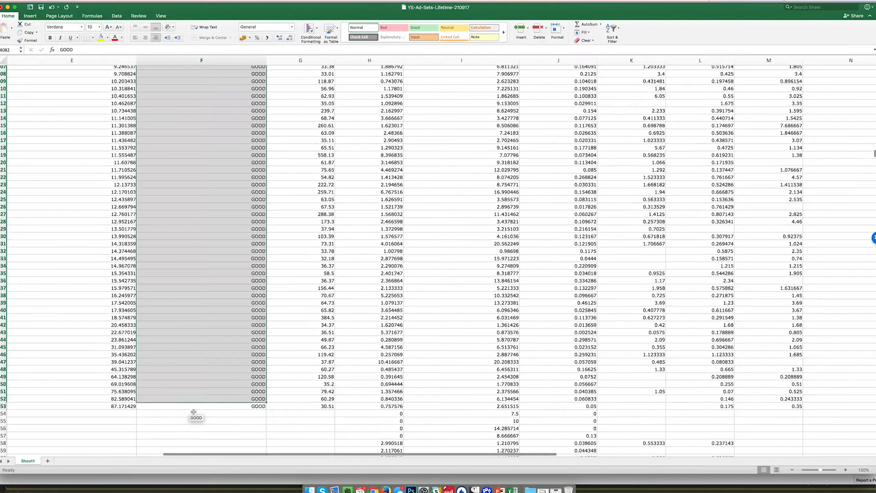
{"action": "left_click", "coordinate": [84, 340]}
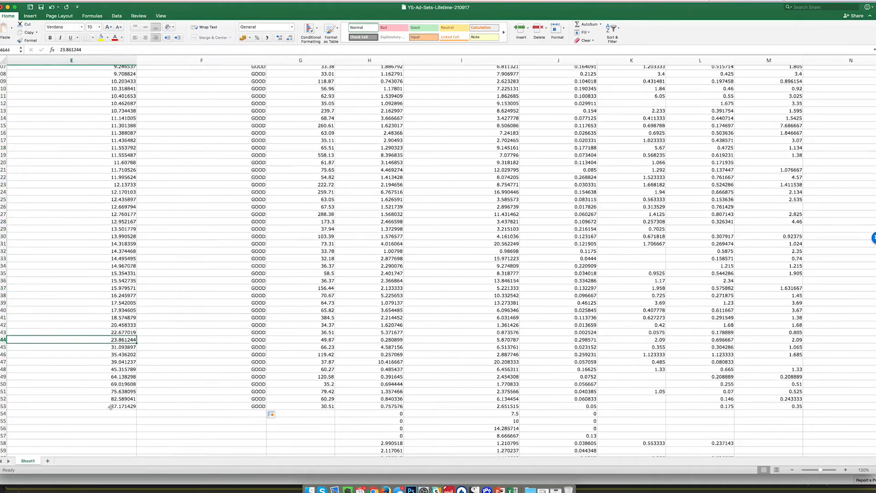
{"action": "scroll", "coordinate": [133, 349], "scroll_direction": "down", "scroll_amount": 2}
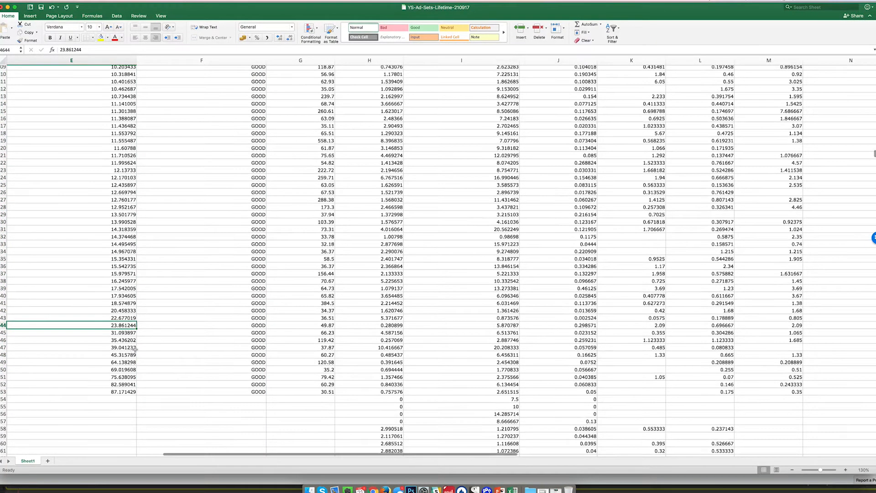
{"action": "scroll", "coordinate": [125, 397], "scroll_direction": "left", "scroll_amount": 3}
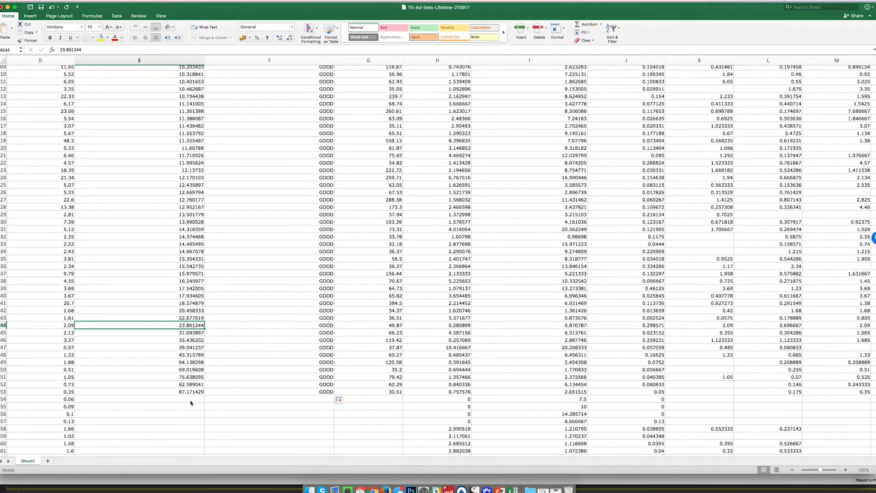
Filter the Website Purchase ROAS (Return on Ad Spend) column to show only the ad sets with (Blanks).
{"action": "scroll", "coordinate": [191, 403], "scroll_direction": "down", "scroll_amount": 20}
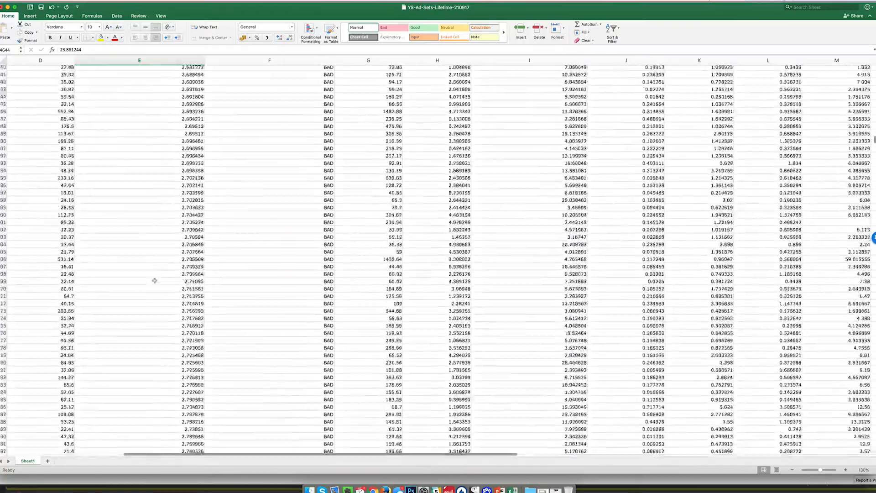
{"action": "scroll", "coordinate": [154, 280], "scroll_direction": "down", "scroll_amount": 20}
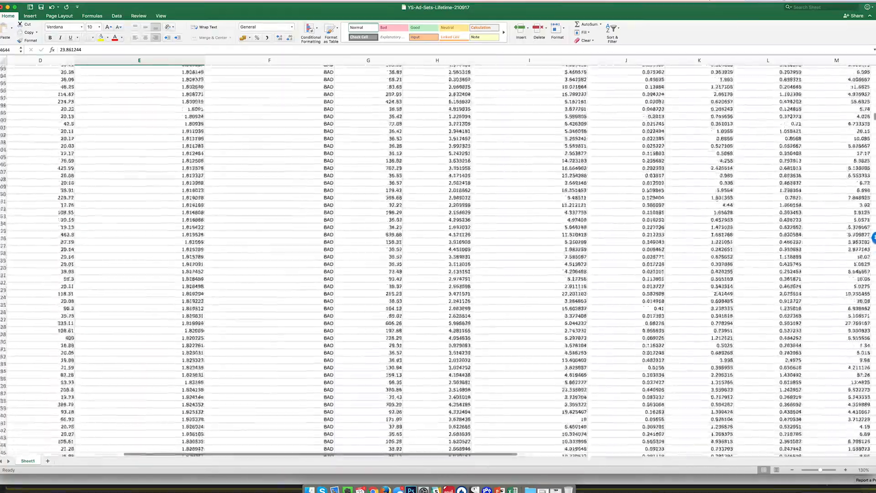
{"action": "scroll", "coordinate": [745, 122], "scroll_direction": "up", "scroll_amount": 20}
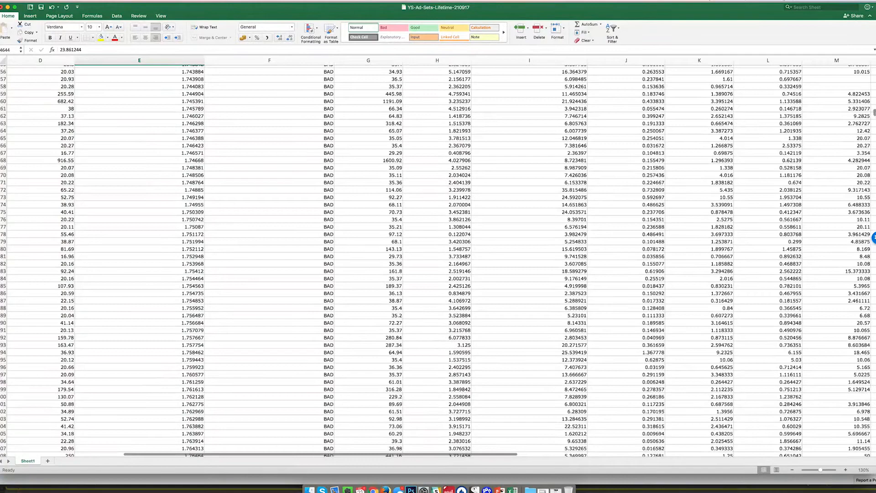
{"action": "left_click_drag", "start_coordinate": [874, 111], "coordinate": [871, 59]}
{"action": "left_click", "coordinate": [151, 84]}
{"action": "left_click", "coordinate": [200, 68]}
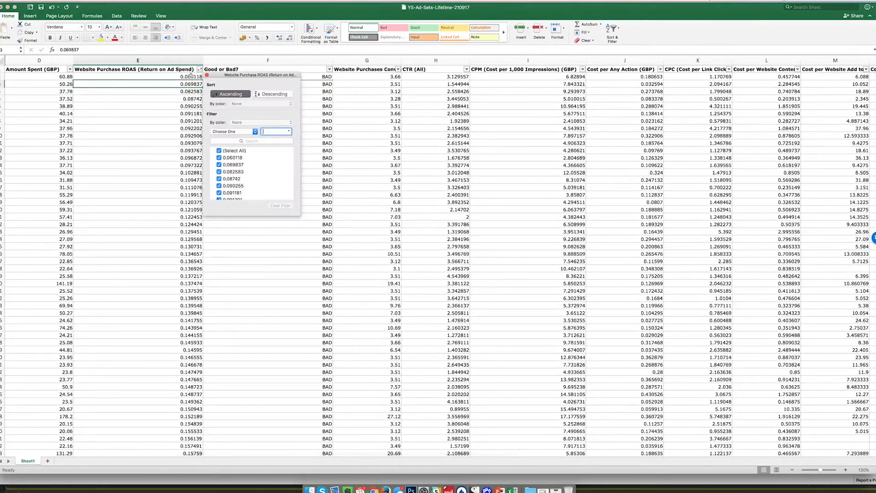
{"action": "left_click", "coordinate": [219, 150]}
{"action": "scroll", "coordinate": [231, 172], "scroll_direction": "down", "scroll_amount": 15}
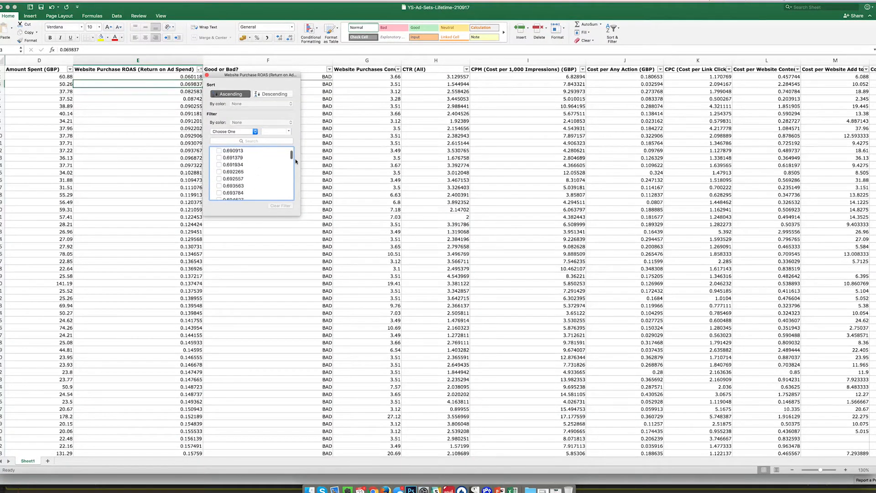
{"action": "left_click_drag", "start_coordinate": [291, 155], "coordinate": [291, 202]}
{"action": "left_click", "coordinate": [218, 196]}
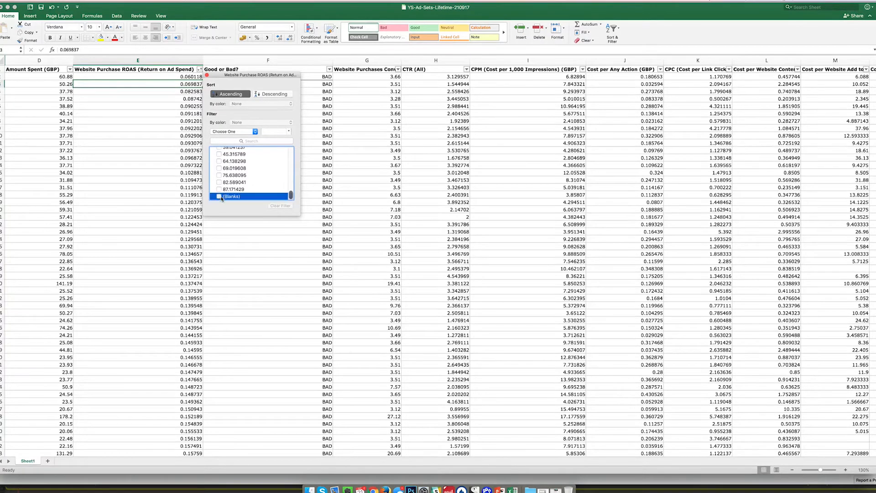
{"action": "left_click", "coordinate": [97, 81]}
Enter BAD in the Website Purchase ROAS cell of the first filtered ad set, E4654.
{"action": "left_click", "coordinate": [71, 77]}
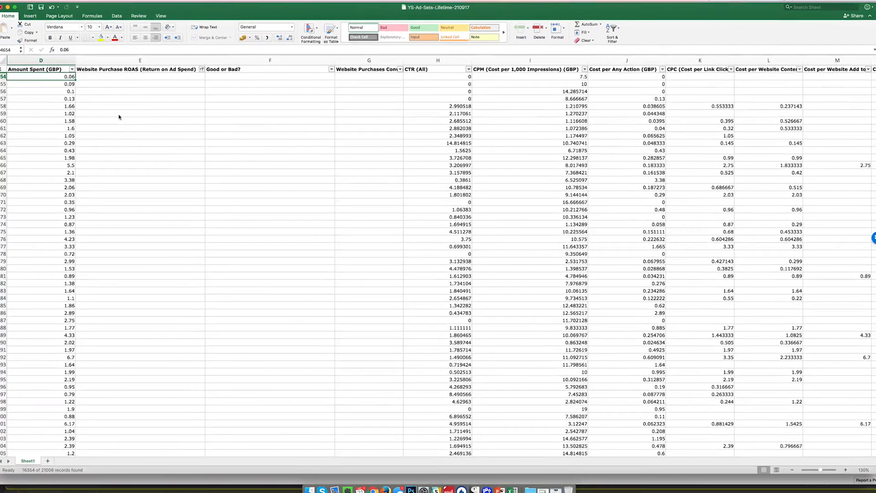
{"action": "left_click", "coordinate": [136, 81]}
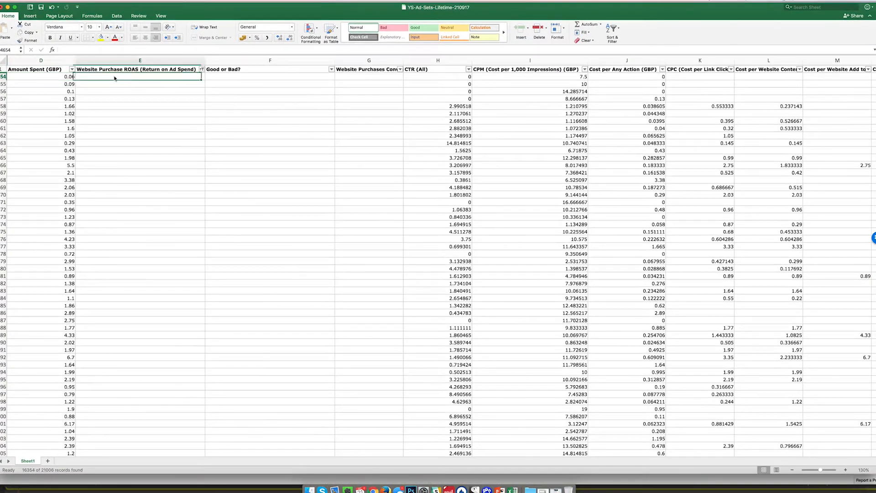
{"action": "type", "text": "BAD"}
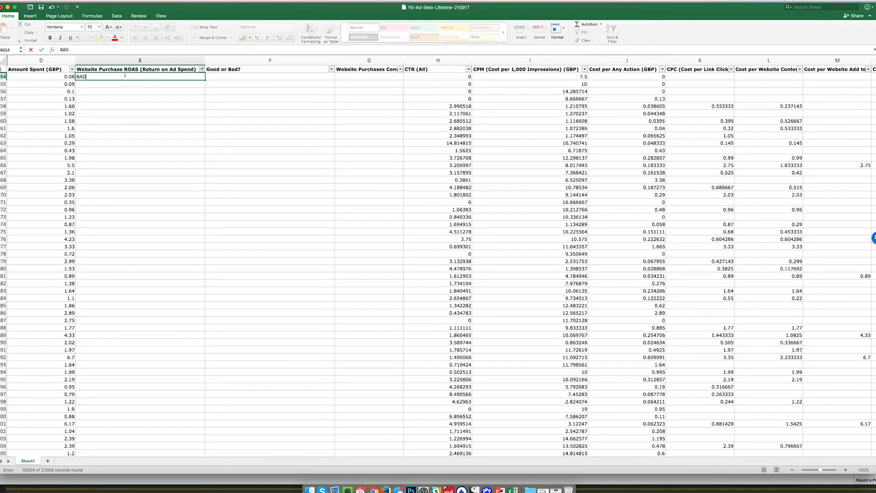
{"action": "left_click", "coordinate": [133, 117]}
{"action": "left_click", "coordinate": [132, 77]}
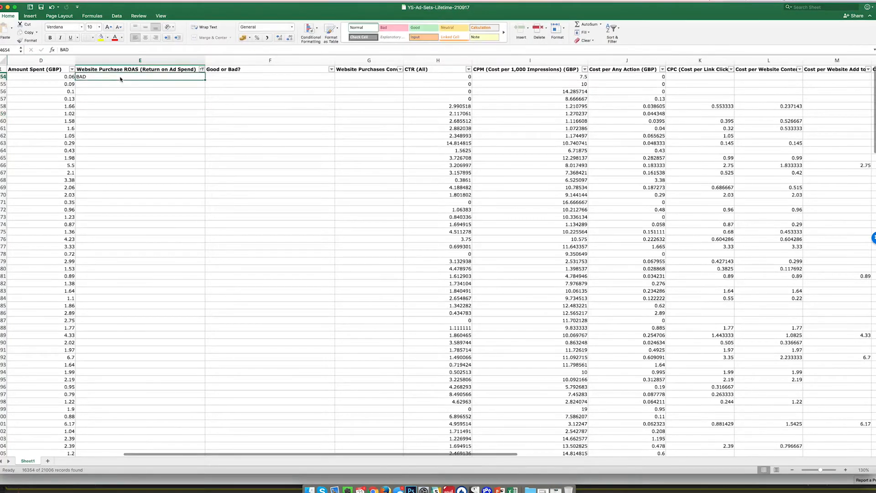
Fill BAD from E4654 down the blank Website Purchase ROAS cells to row 4691.
{"action": "scroll", "coordinate": [173, 75], "scroll_direction": "right", "scroll_amount": 1}
{"action": "left_click_drag", "start_coordinate": [185, 81], "coordinate": [77, 354]}
{"action": "scroll", "coordinate": [78, 347], "scroll_direction": "down", "scroll_amount": 10}
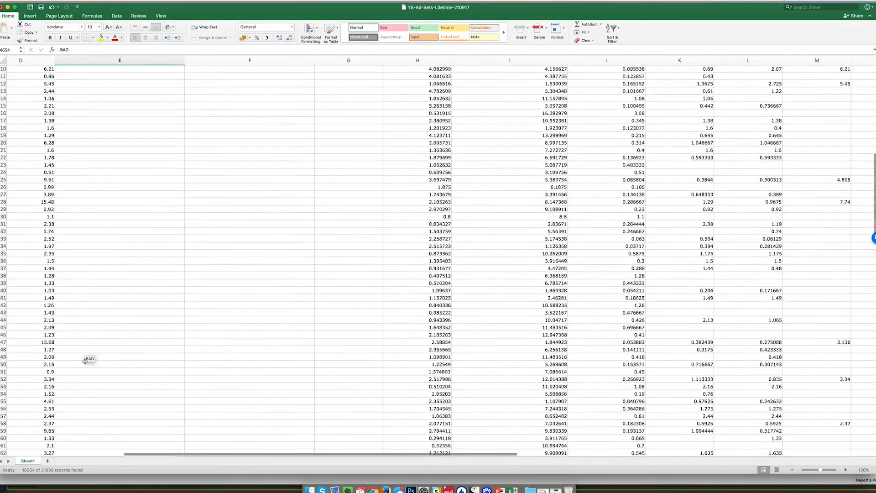
{"action": "scroll", "coordinate": [78, 337], "scroll_direction": "up", "scroll_amount": 10}
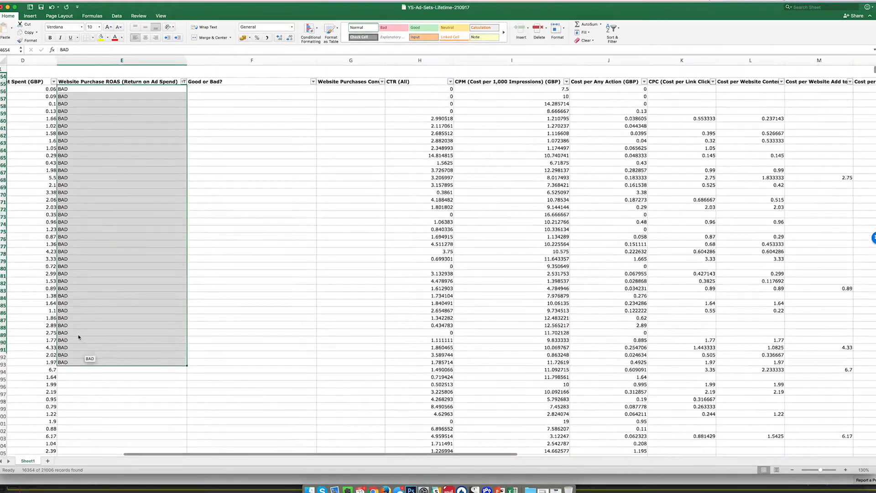
{"action": "left_click", "coordinate": [179, 351]}
{"action": "left_click_drag", "start_coordinate": [179, 351], "coordinate": [178, 353]}
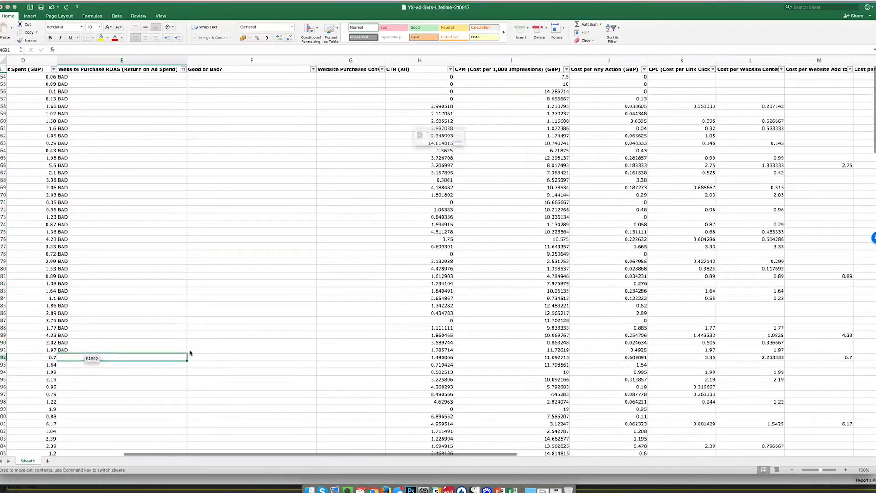
{"action": "left_click", "coordinate": [458, 153]}
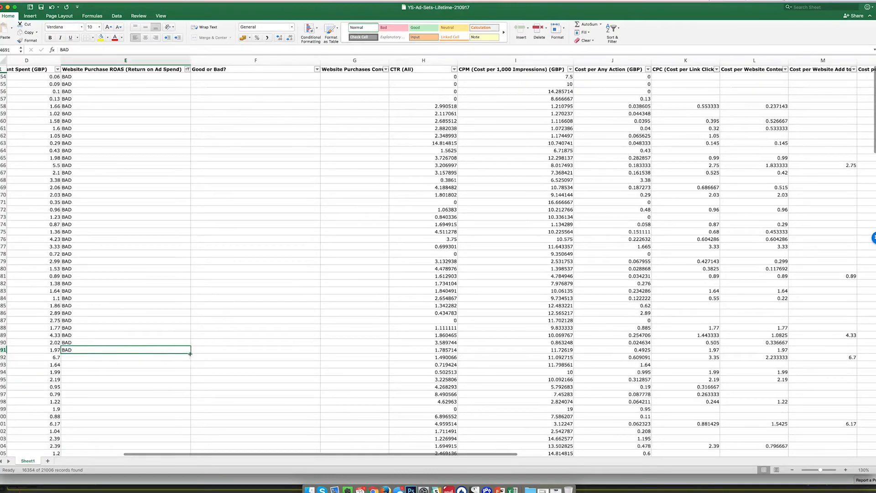
Continue filling BAD down the blank Website Purchase ROAS cells from E4691.
{"action": "left_click_drag", "start_coordinate": [190, 354], "coordinate": [125, 404]}
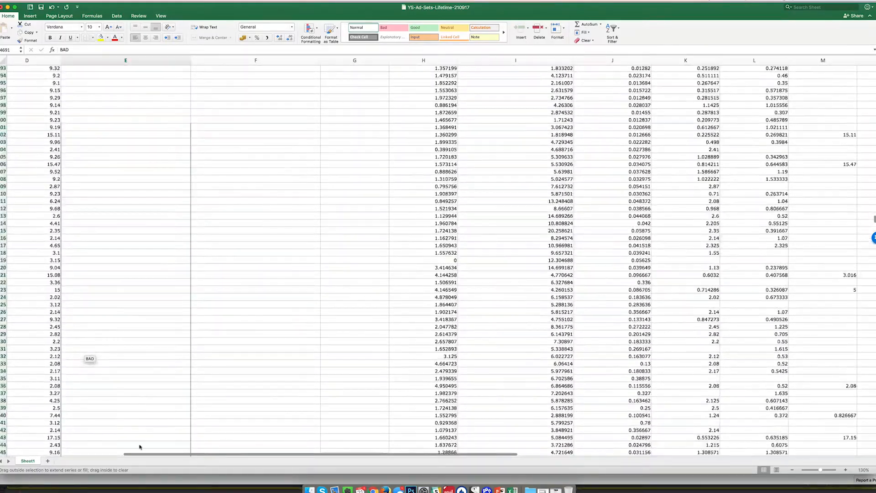
{"action": "left_click_drag", "start_coordinate": [140, 447], "coordinate": [140, 451]}
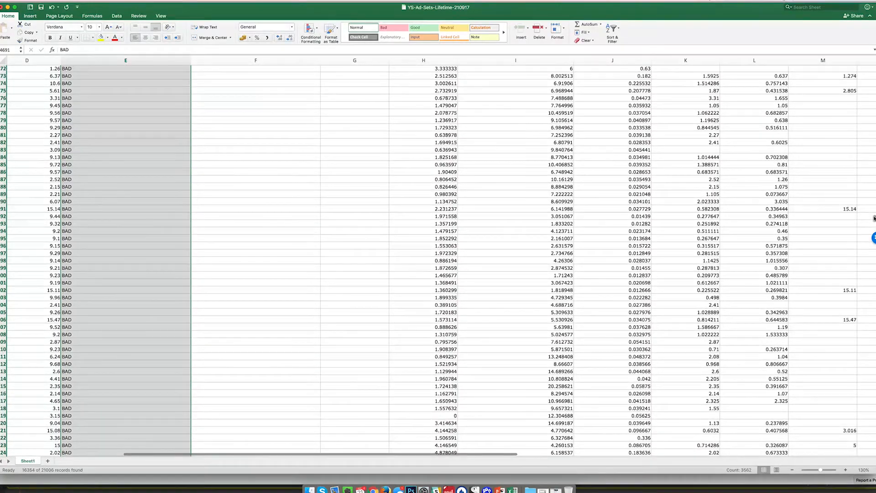
{"action": "left_click_drag", "start_coordinate": [875, 218], "coordinate": [860, 28]}
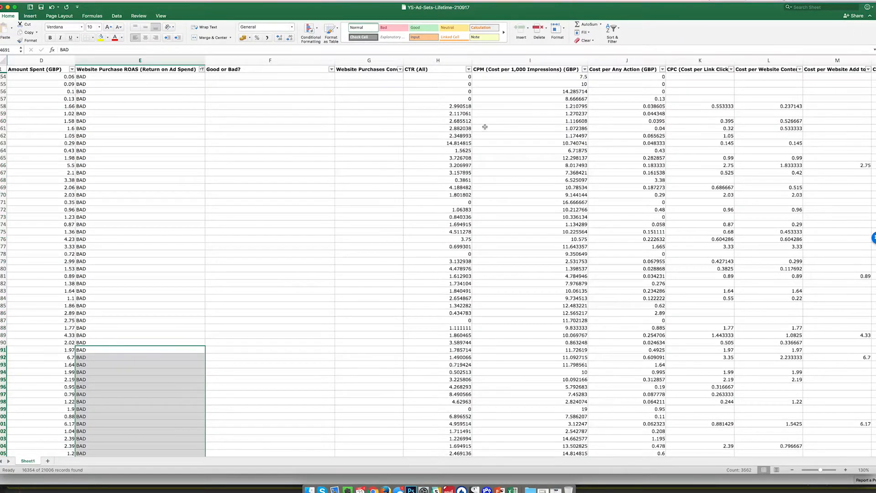
Enter BAD in the Website Purchase ROAS cell of the last filtered ad set, E21007.
{"action": "scroll", "coordinate": [188, 117], "scroll_direction": "down", "scroll_amount": 10}
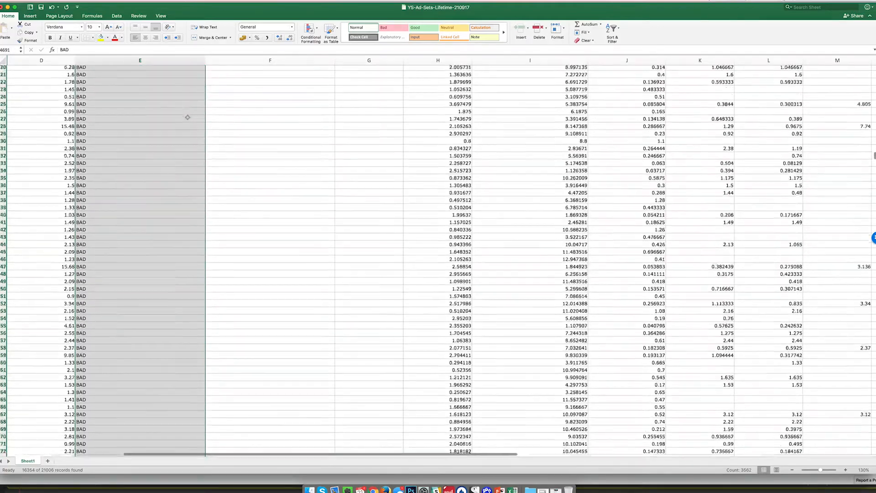
{"action": "scroll", "coordinate": [188, 117], "scroll_direction": "down", "scroll_amount": 15}
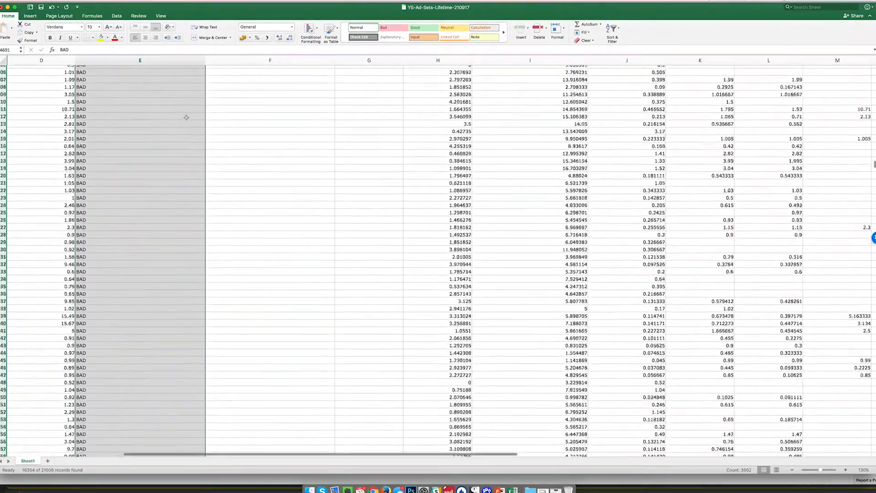
{"action": "scroll", "coordinate": [186, 117], "scroll_direction": "down", "scroll_amount": 3}
{"action": "left_click_drag", "start_coordinate": [873, 165], "coordinate": [875, 447]}
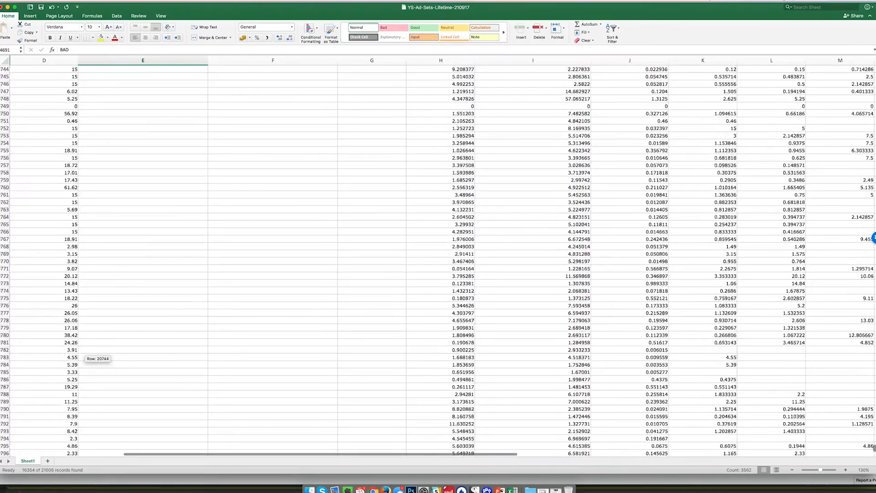
{"action": "left_click", "coordinate": [155, 300]}
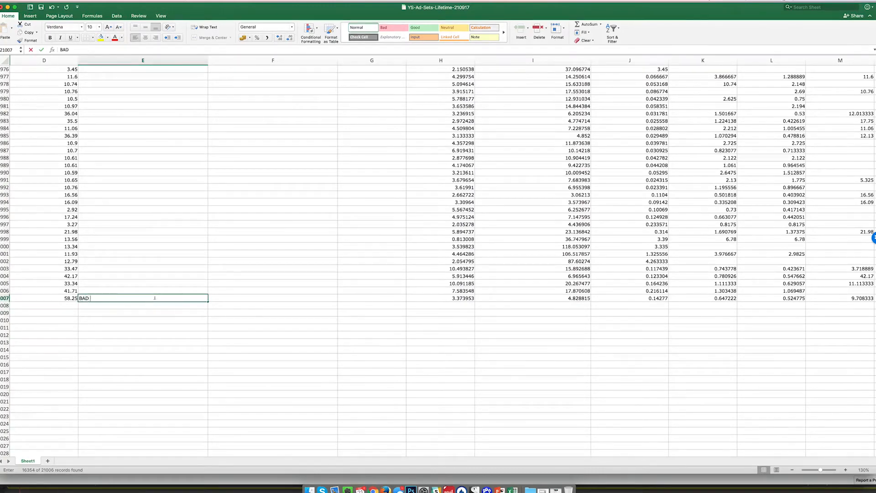
{"action": "type", "text": "BAD"}
{"action": "key", "text": "Return"}
{"action": "key", "text": "Up"}
Copy BAD from E21007 into all the filtered Website Purchase ROAS cells above it, up to E4654.
{"action": "key", "text": "super+c"}
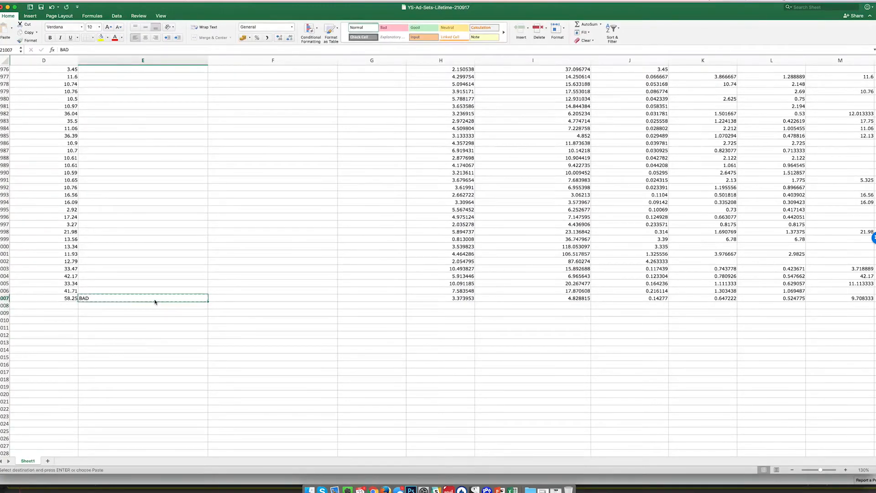
{"action": "key", "text": "super+shift+Up"}
{"action": "key", "text": "super+v"}
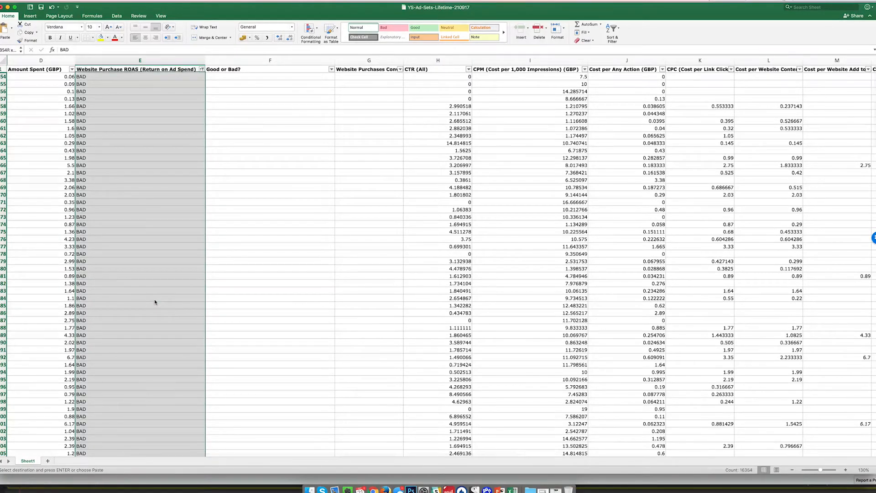
{"action": "scroll", "coordinate": [150, 319], "scroll_direction": "up", "scroll_amount": 12}
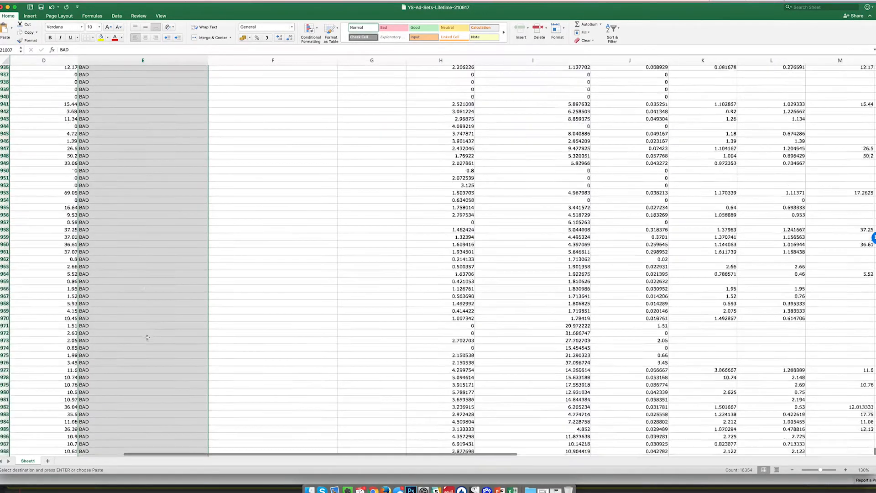
{"action": "scroll", "coordinate": [147, 337], "scroll_direction": "up", "scroll_amount": 20}
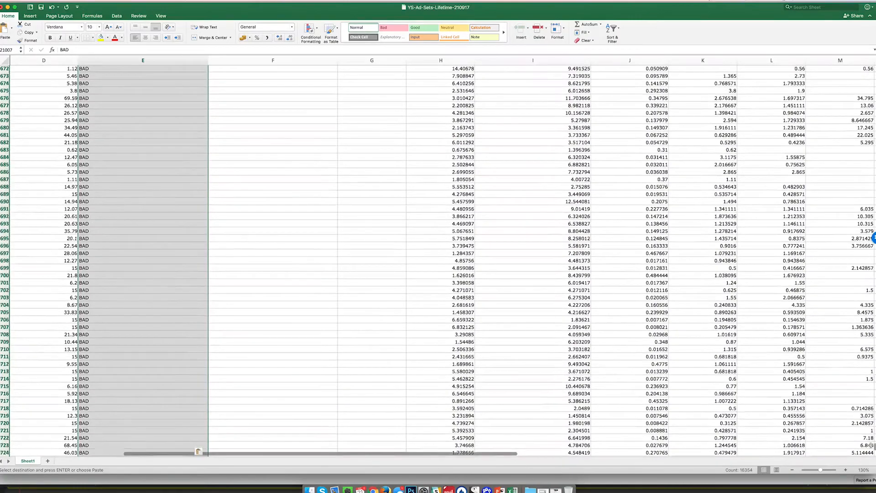
{"action": "scroll", "coordinate": [870, 71], "scroll_direction": "down", "scroll_amount": 20}
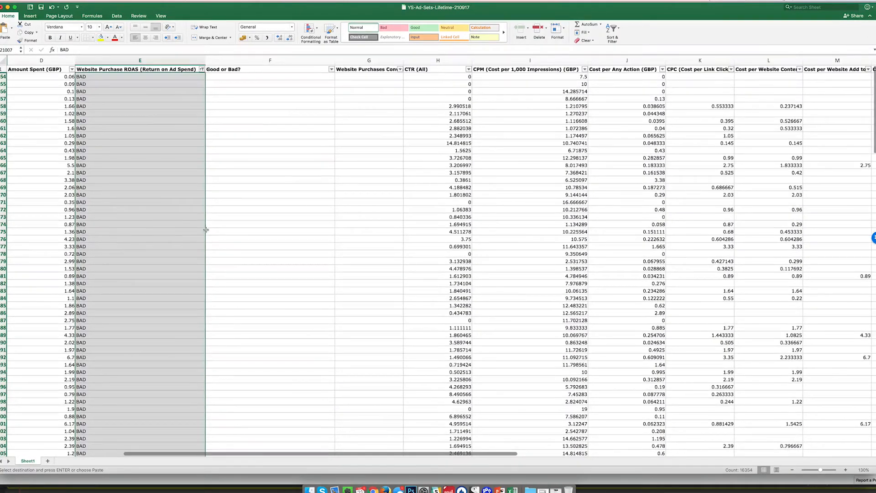
Move all the BAD labels, from E4654 down, out of the Website Purchase ROAS column into the "Good or Bad?" column starting at F4654.
{"action": "left_click", "coordinate": [178, 232]}
{"action": "double_click", "coordinate": [141, 120]}
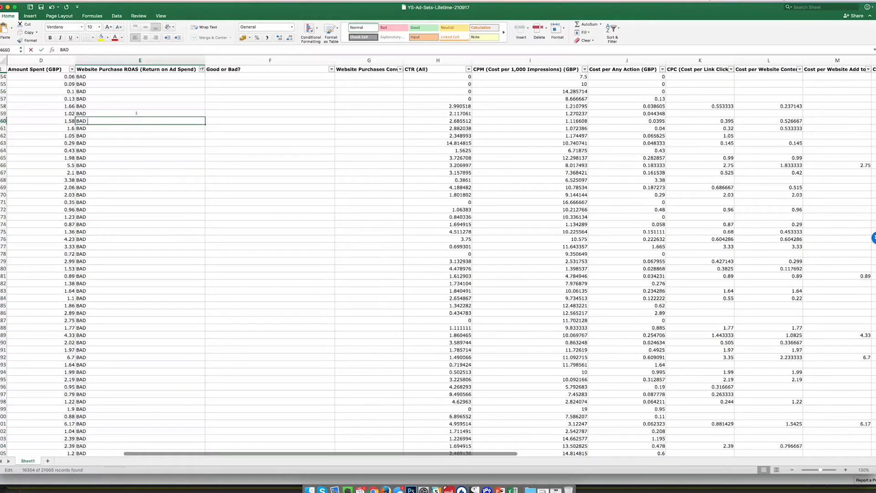
{"action": "left_click", "coordinate": [98, 77]}
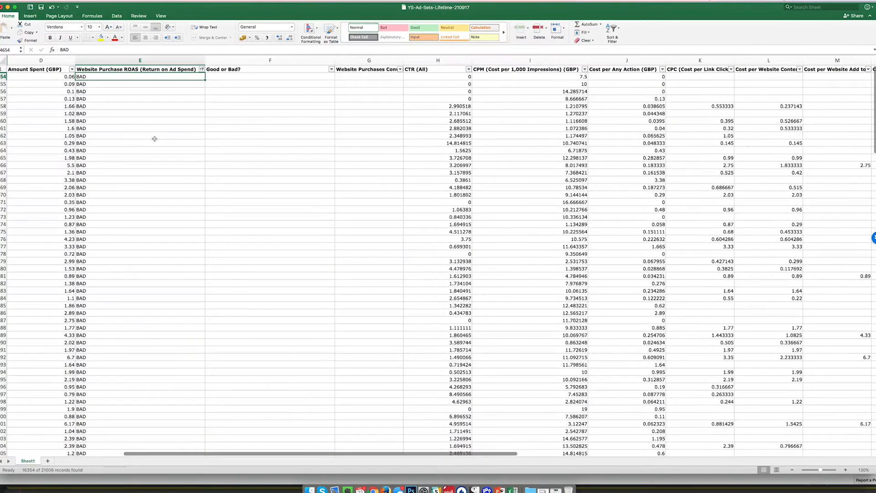
{"action": "key", "text": "super+shift+Down"}
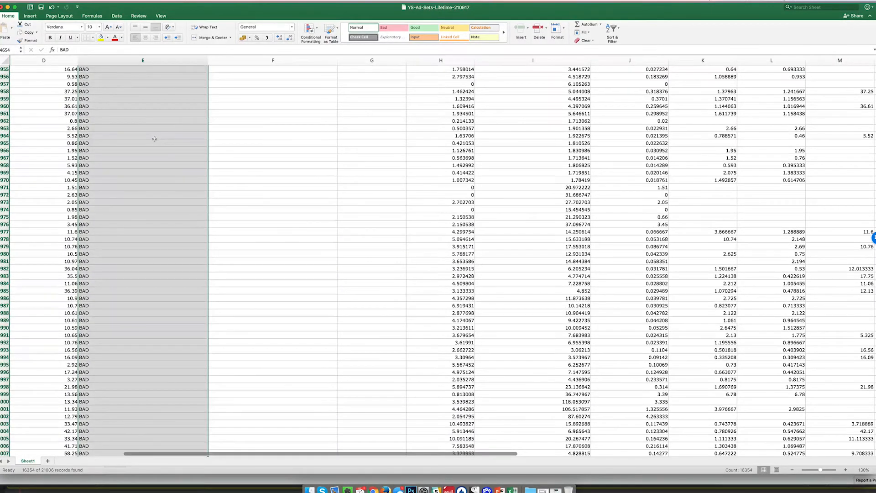
{"action": "key", "text": "super+c"}
{"action": "left_click", "coordinate": [227, 79]}
{"action": "key", "text": "super+v"}
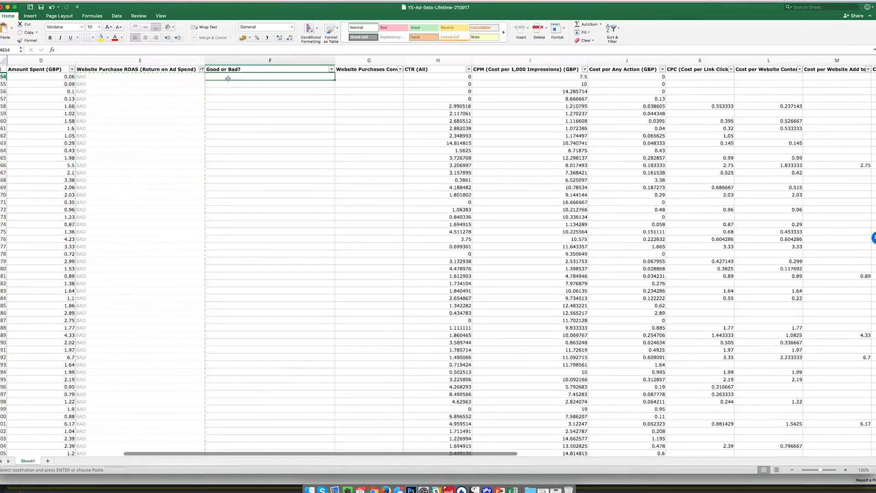
{"action": "left_click", "coordinate": [155, 114]}
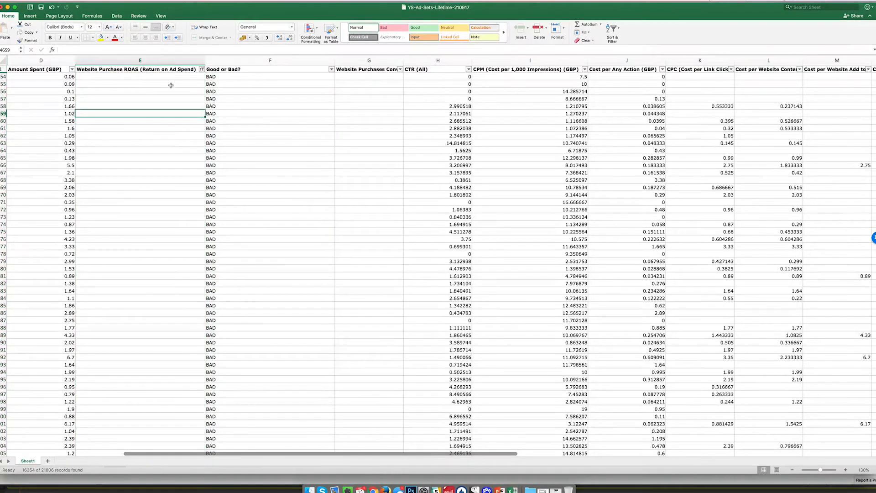
Remove the (Blanks) filter from the Website Purchase ROAS column and show all ad sets in ascending ROAS order.
{"action": "left_click", "coordinate": [202, 69]}
{"action": "left_click", "coordinate": [233, 94]}
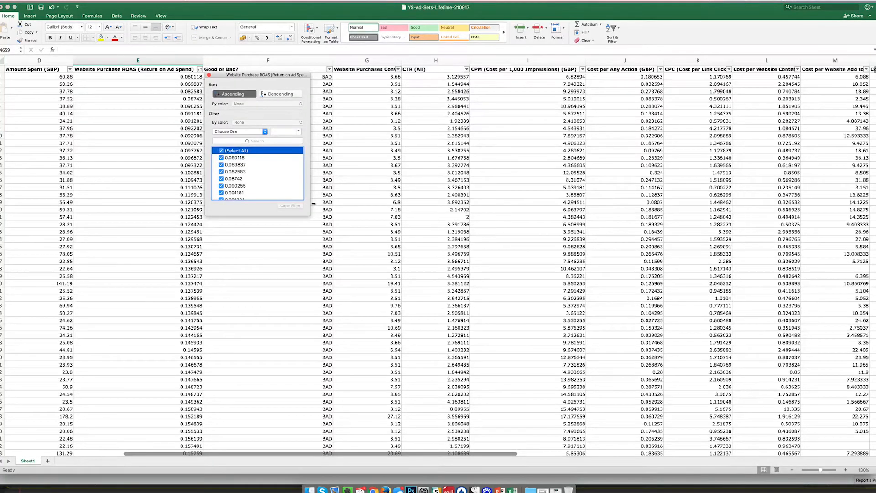
{"action": "left_click", "coordinate": [313, 204]}
Narrow the "Good or Bad?" column F to fit its header and centre its contents.
{"action": "left_click", "coordinate": [326, 60]}
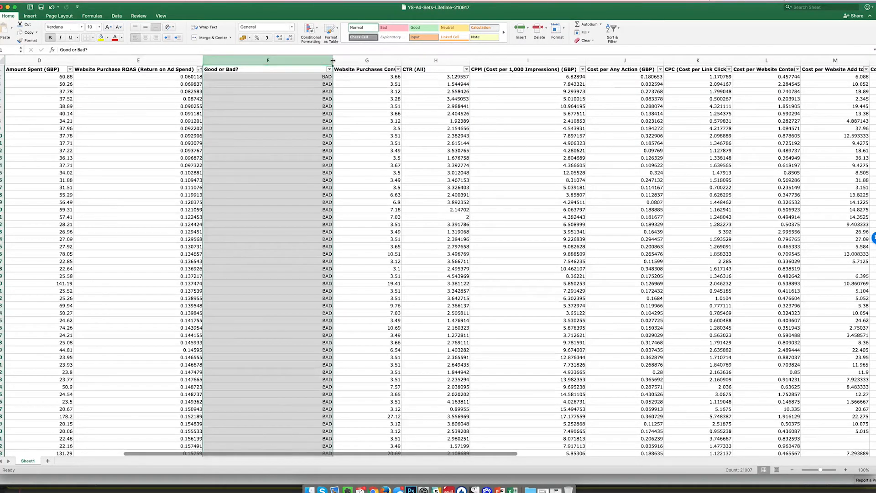
{"action": "left_click_drag", "start_coordinate": [333, 60], "coordinate": [297, 61]}
{"action": "left_click_drag", "start_coordinate": [237, 60], "coordinate": [247, 61]}
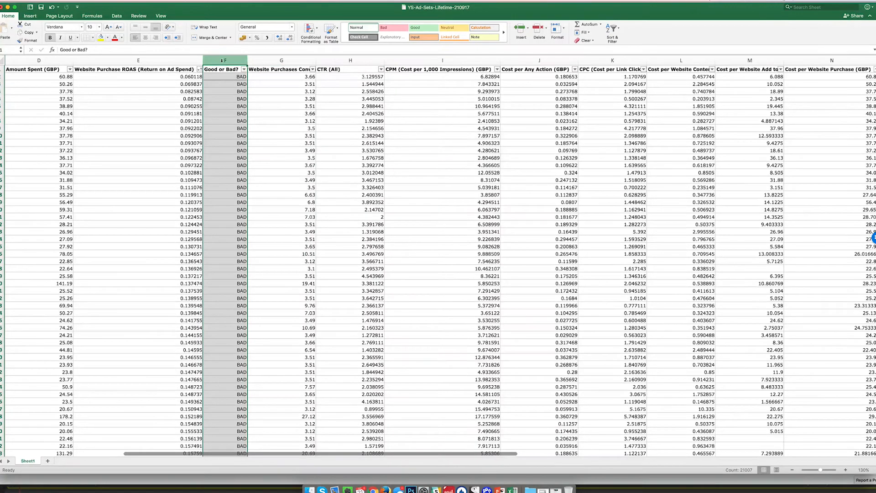
{"action": "left_click", "coordinate": [145, 37]}
{"action": "left_click", "coordinate": [233, 98]}
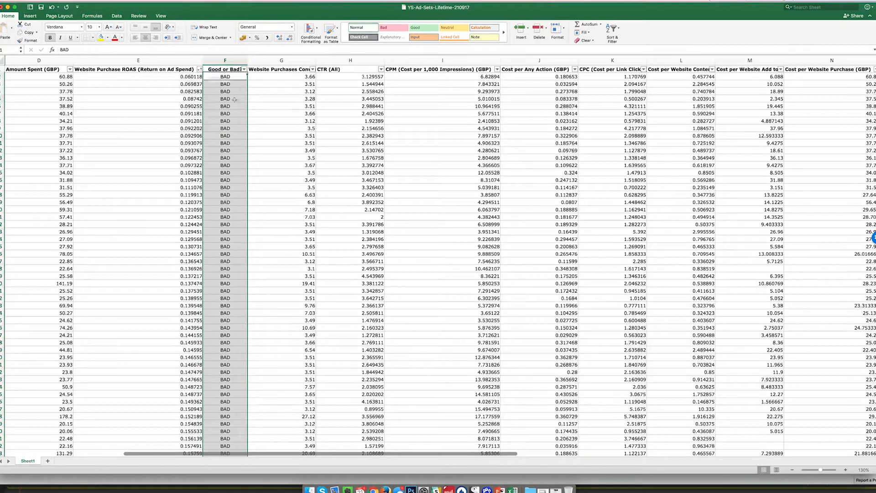
Filter the "Good or Bad?" column to show only the BAD ad sets.
{"action": "left_click", "coordinate": [244, 69]}
{"action": "left_click", "coordinate": [263, 158]}
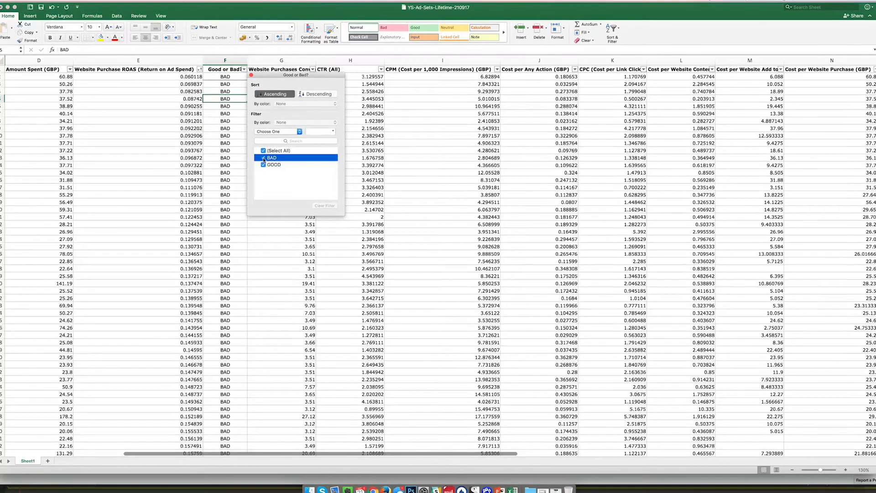
{"action": "left_click", "coordinate": [263, 176]}
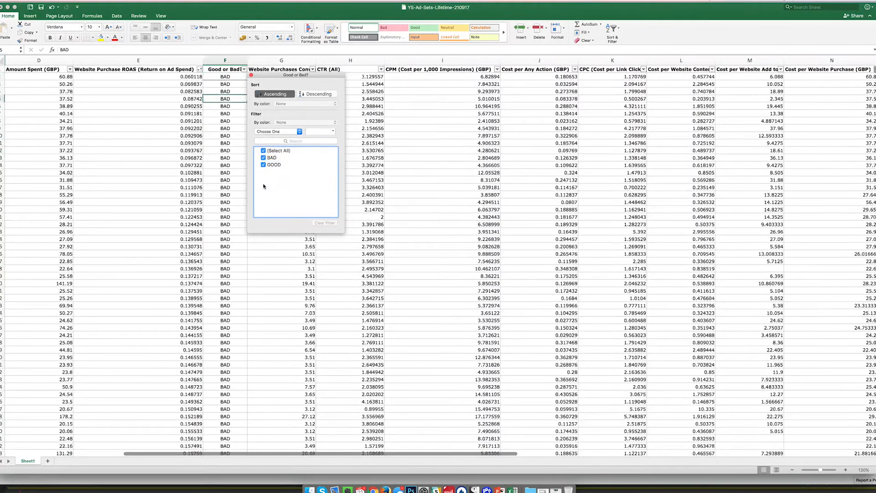
{"action": "left_click", "coordinate": [263, 165]}
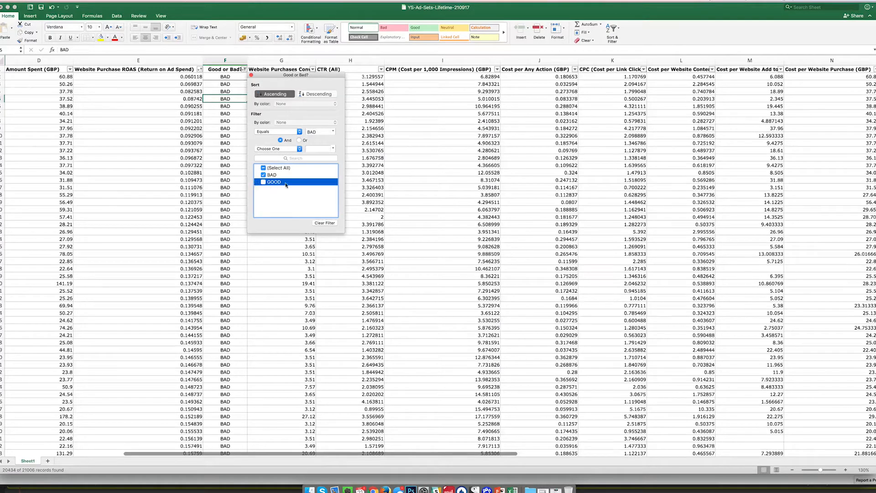
{"action": "left_click", "coordinate": [251, 76]}
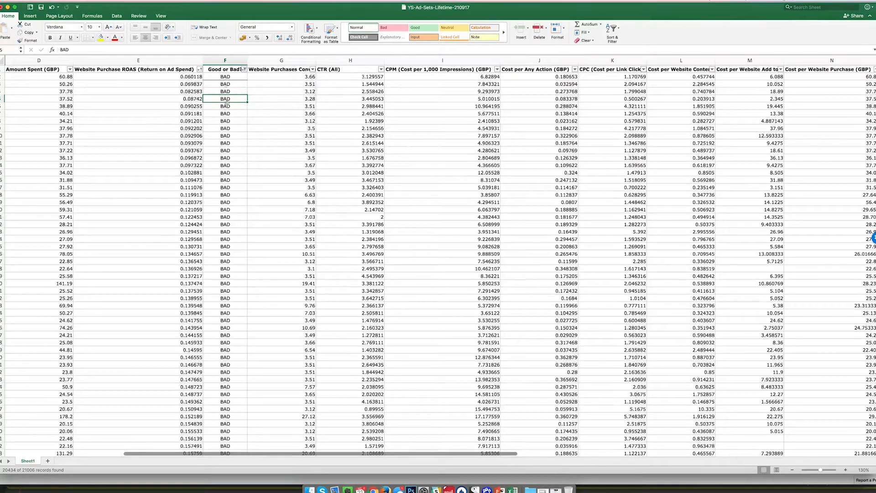
Select all CTR (All) values of the BAD ad sets, from H2 down to the last row, and check their average.
{"action": "left_click", "coordinate": [371, 78]}
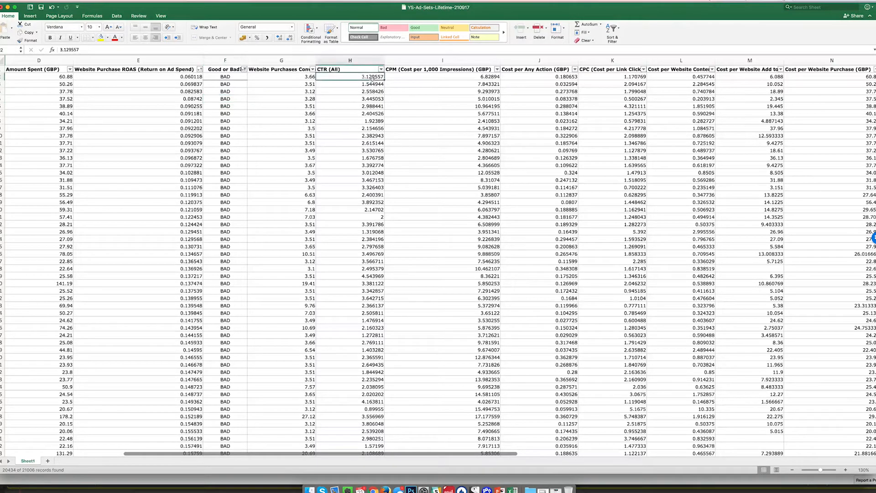
{"action": "key", "text": "super+shift+Down"}
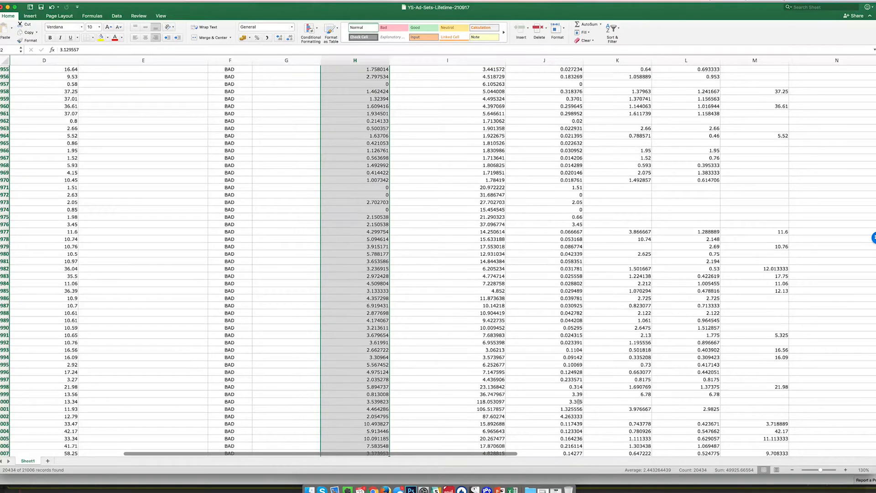
{"action": "scroll", "coordinate": [578, 402], "scroll_direction": "right", "scroll_amount": 5}
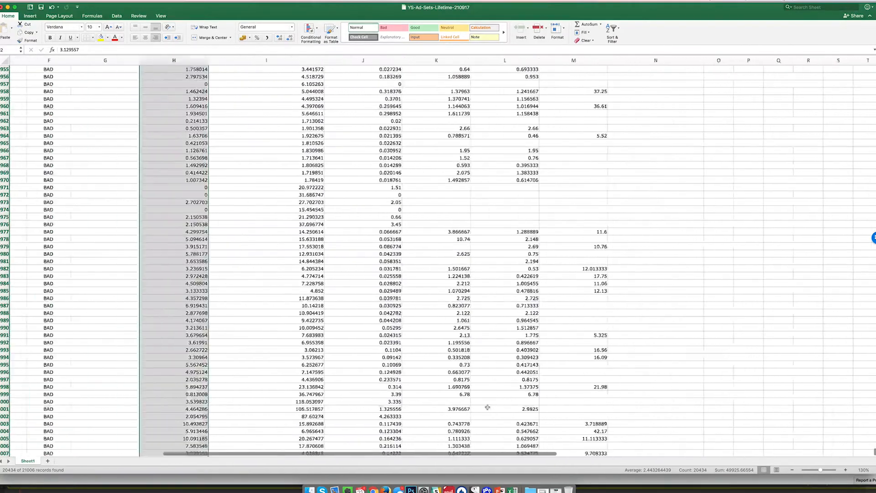
{"action": "scroll", "coordinate": [488, 407], "scroll_direction": "left", "scroll_amount": 5}
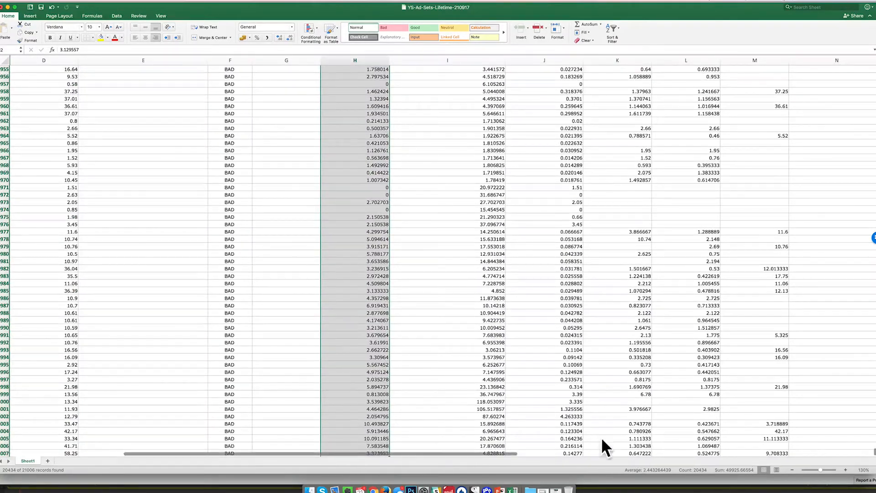
{"action": "scroll", "coordinate": [347, 361], "scroll_direction": "up", "scroll_amount": 15}
{"action": "scroll", "coordinate": [363, 381], "scroll_direction": "up", "scroll_amount": 20}
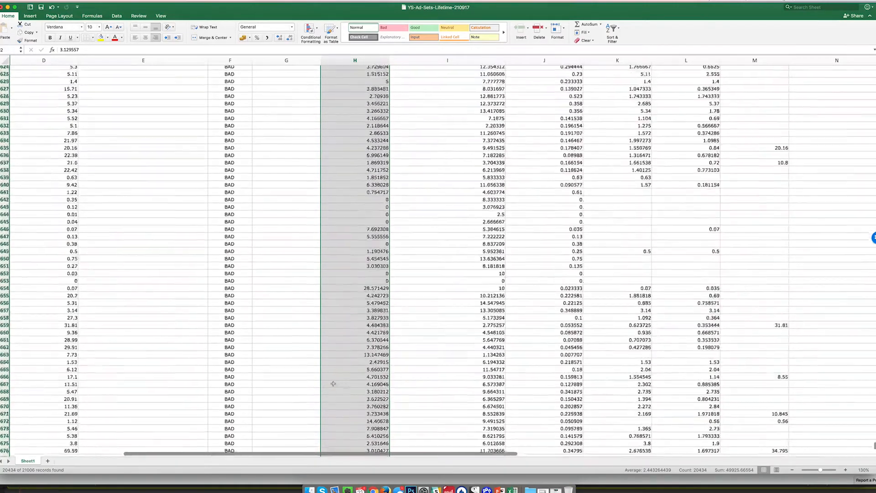
{"action": "scroll", "coordinate": [323, 379], "scroll_direction": "down", "scroll_amount": 20}
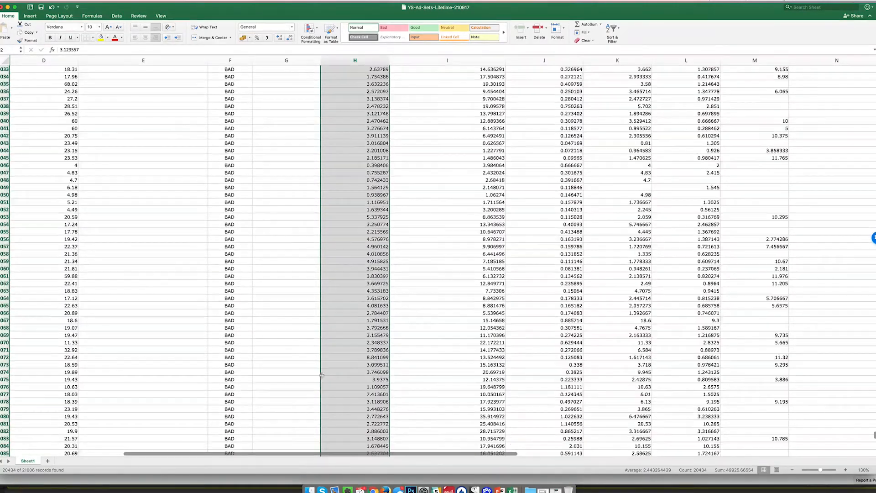
Select all CPC (Cost per Link Click) values of the BAD ad sets, from K2 down to the last row, and check their average.
{"action": "scroll", "coordinate": [82, 406], "scroll_direction": "up", "scroll_amount": 20}
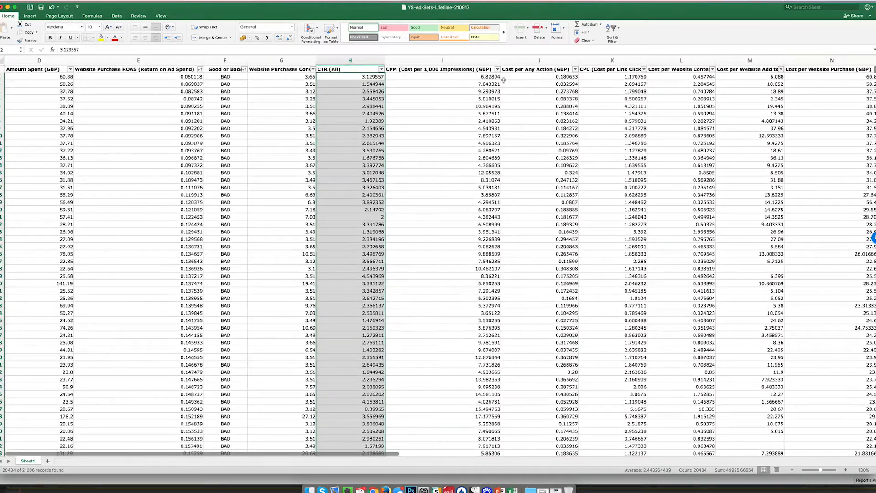
{"action": "left_click", "coordinate": [610, 77]}
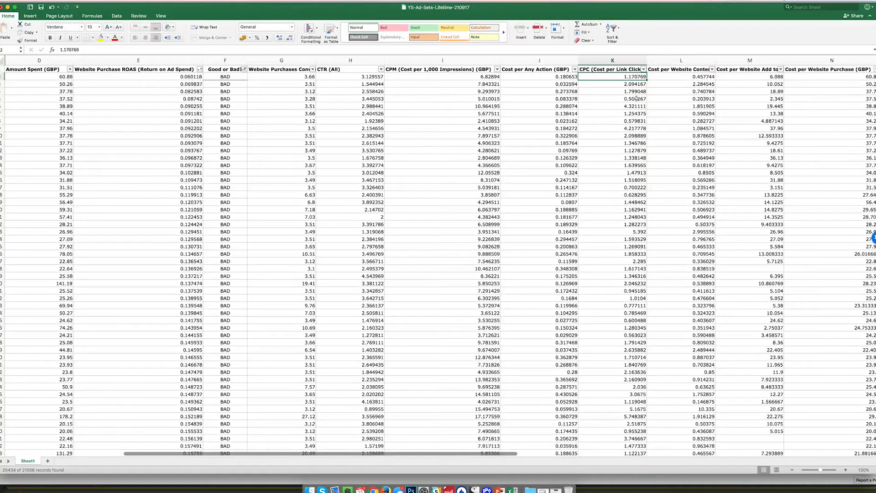
{"action": "key", "text": "ctrl+shift+Down"}
{"action": "scroll", "coordinate": [618, 129], "scroll_direction": "down", "scroll_amount": 4}
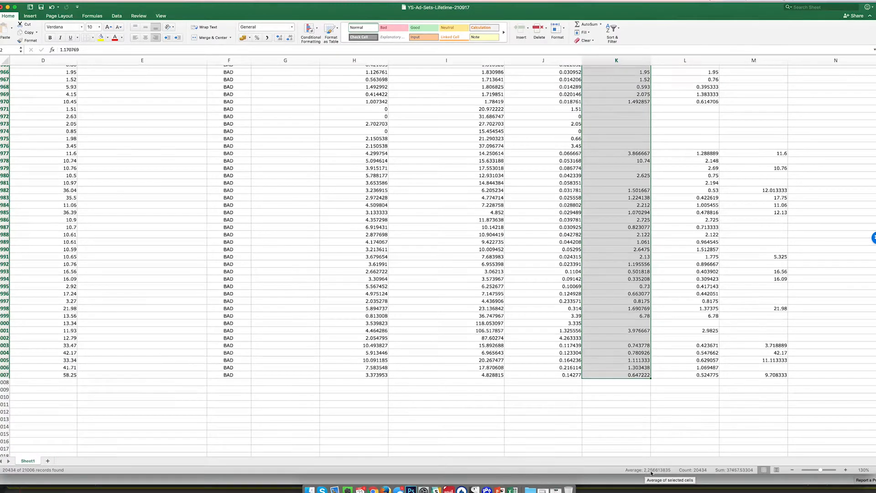
Switch the "Good or Bad?" column filter from BAD to GOOD so only the GOOD ad sets are listed.
{"action": "scroll", "coordinate": [607, 365], "scroll_direction": "up", "scroll_amount": 20}
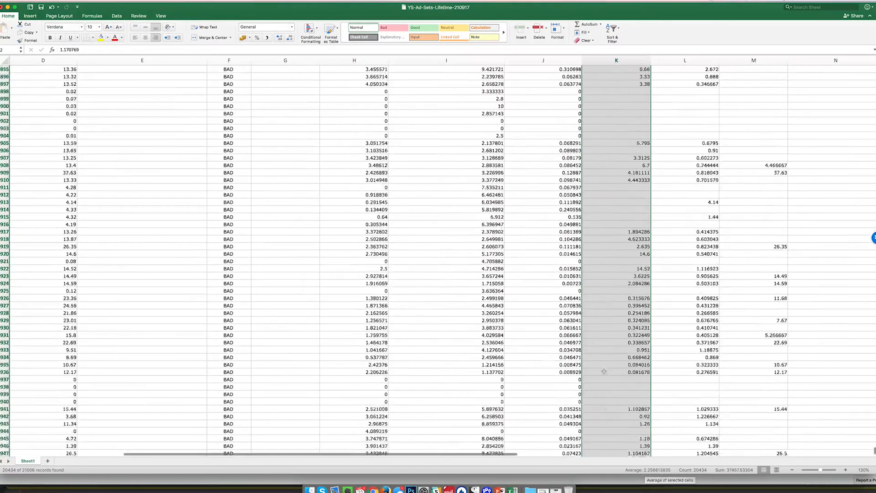
{"action": "scroll", "coordinate": [854, 411], "scroll_direction": "up", "scroll_amount": 12}
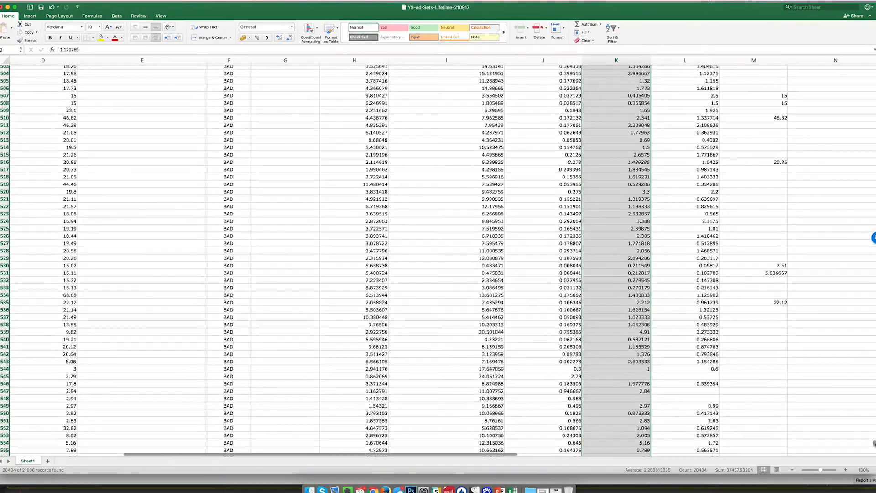
{"action": "scroll", "coordinate": [860, 83], "scroll_direction": "up", "scroll_amount": 20}
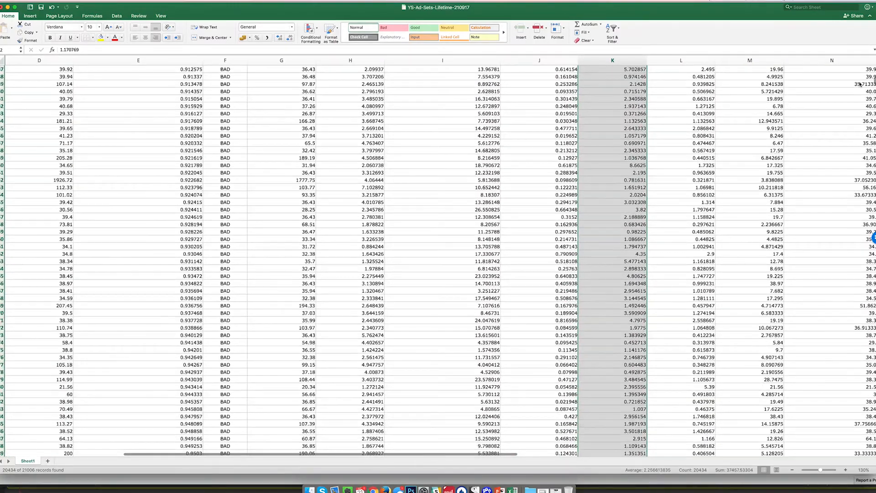
{"action": "scroll", "coordinate": [860, 84], "scroll_direction": "up", "scroll_amount": 20}
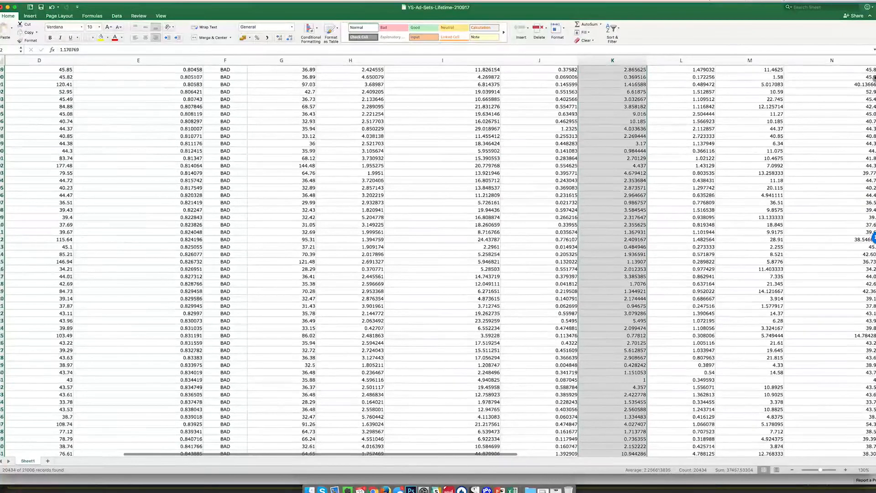
{"action": "scroll", "coordinate": [873, 78], "scroll_direction": "up", "scroll_amount": 20}
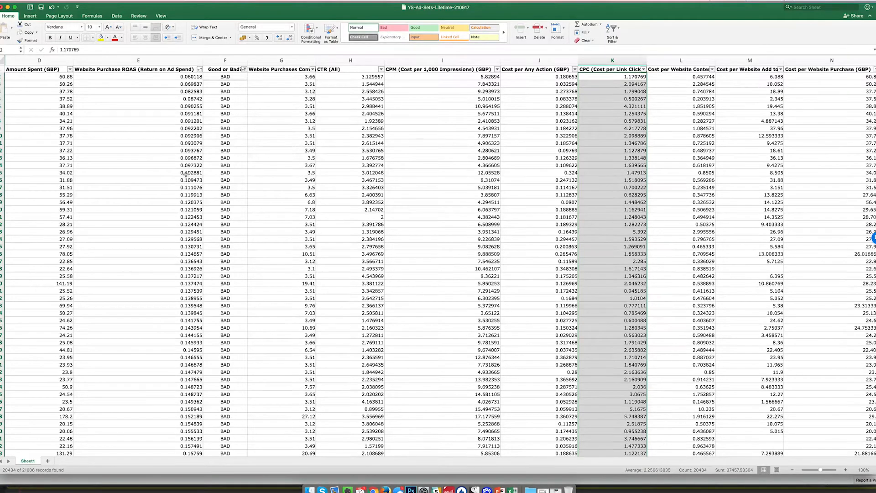
{"action": "scroll", "coordinate": [186, 175], "scroll_direction": "right", "scroll_amount": 2}
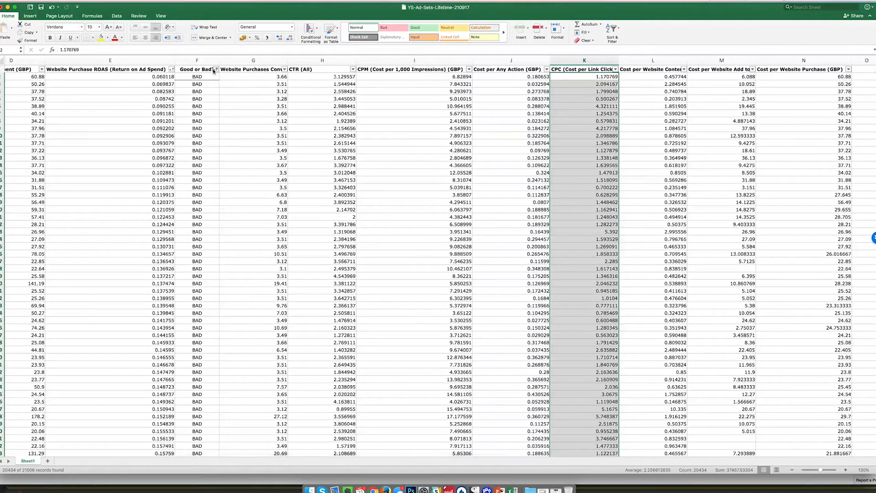
{"action": "left_click", "coordinate": [216, 69]}
{"action": "left_click", "coordinate": [263, 175]}
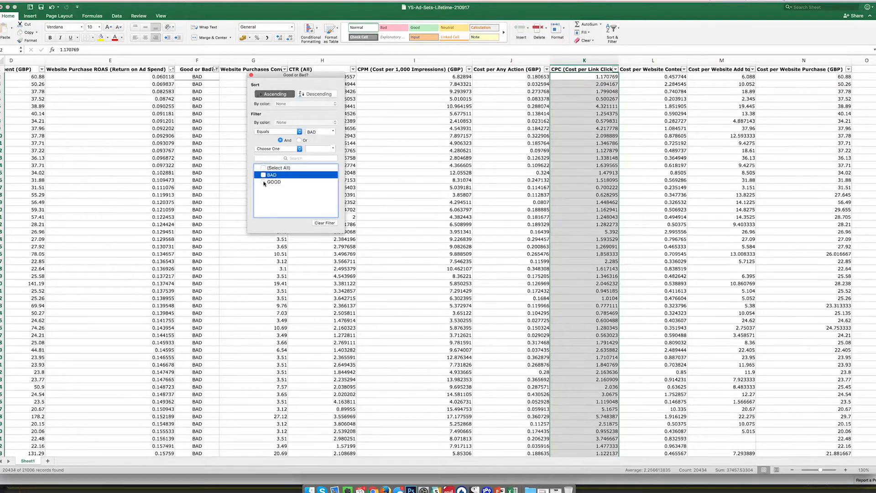
{"action": "left_click", "coordinate": [264, 182]}
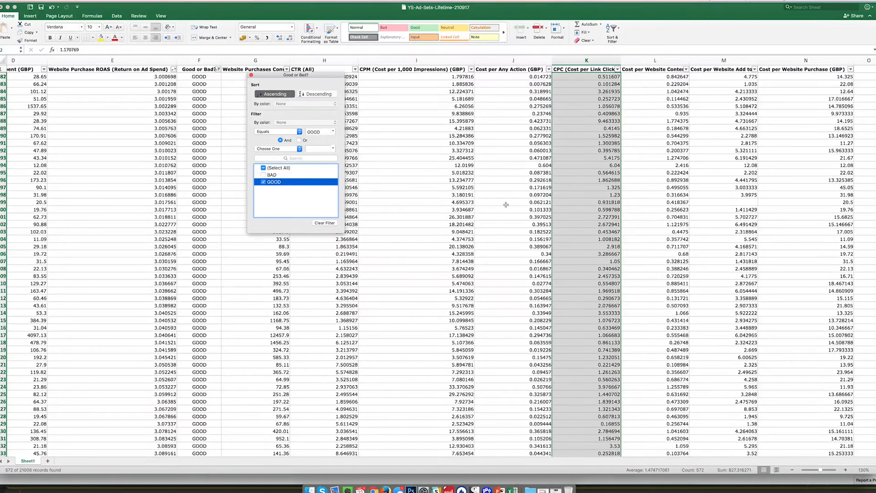
{"action": "left_click", "coordinate": [501, 185]}
{"action": "left_click", "coordinate": [505, 151]}
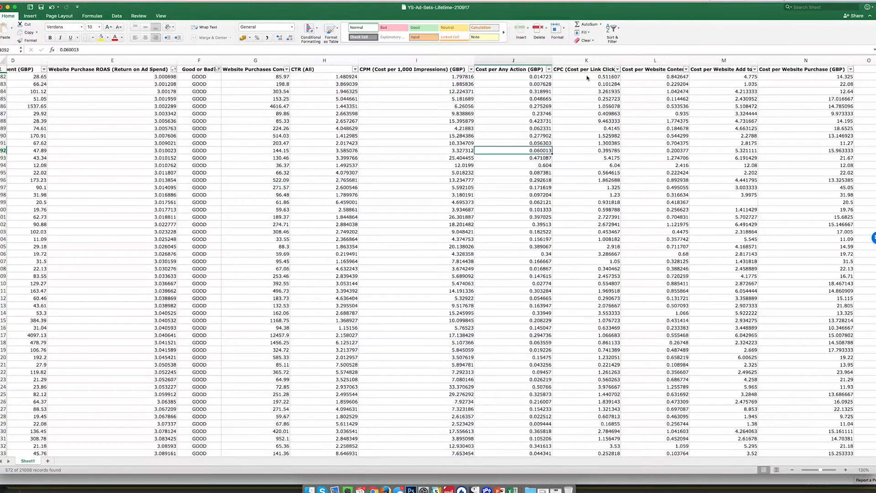
Select all CPC (Cost per Link Click) values of the GOOD ad sets down to the last row and check their average.
{"action": "left_click", "coordinate": [588, 78]}
{"action": "key", "text": "shift+super+Down"}
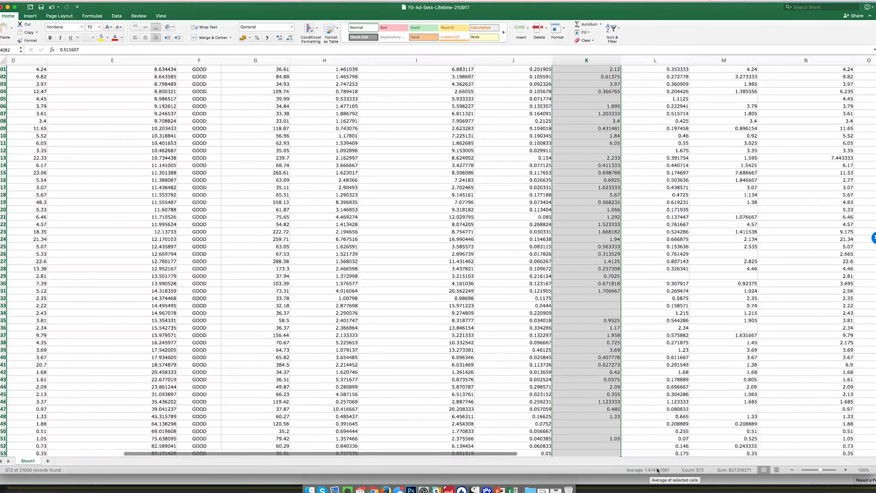
Look over the GOOD ad sets and switch to the Super-EarlyWarning-Rules presentation in PowerPoint.
{"action": "scroll", "coordinate": [595, 393], "scroll_direction": "up", "scroll_amount": 15}
{"action": "scroll", "coordinate": [594, 393], "scroll_direction": "up", "scroll_amount": 20}
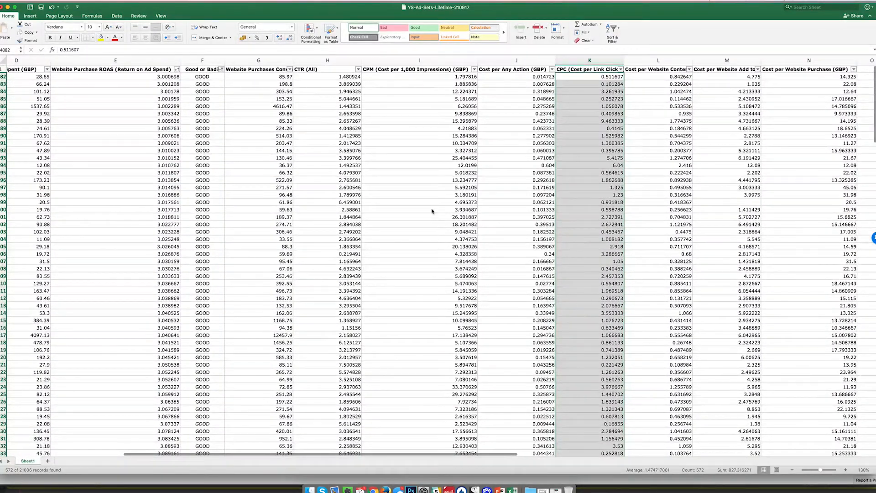
{"action": "scroll", "coordinate": [461, 274], "scroll_direction": "down", "scroll_amount": 5}
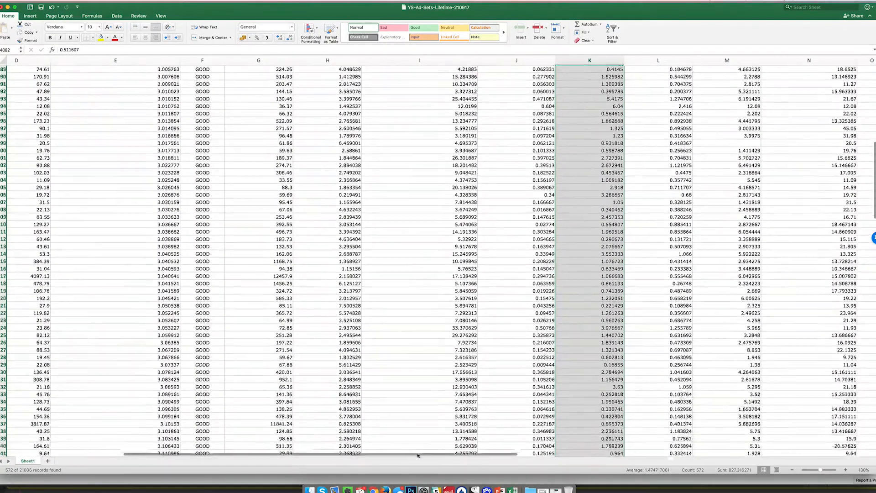
{"action": "scroll", "coordinate": [418, 455], "scroll_direction": "down", "scroll_amount": 2}
{"action": "left_click", "coordinate": [499, 490]}
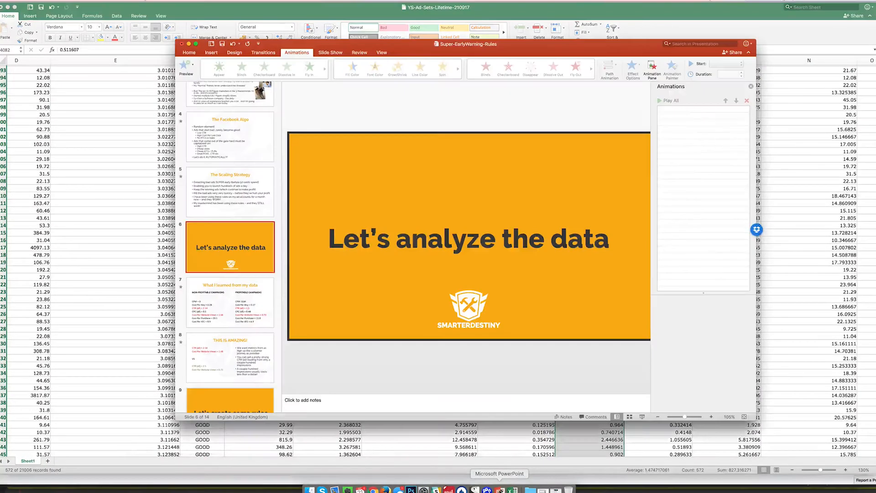
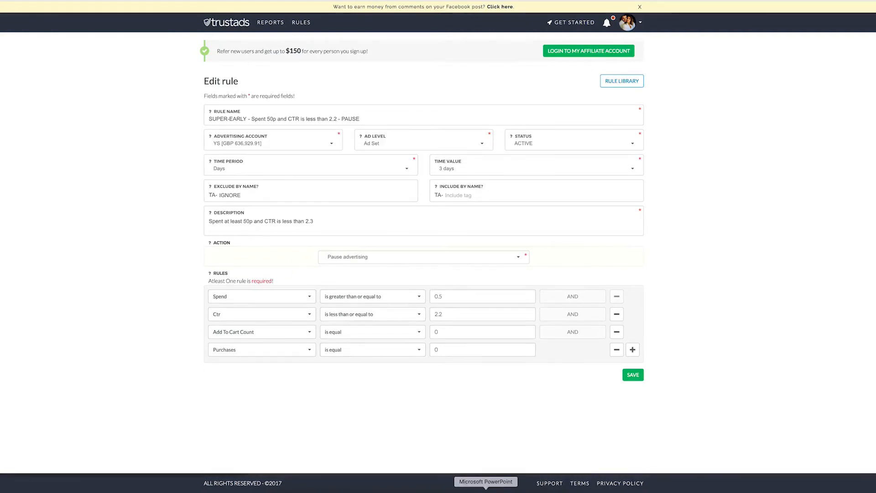
Compare the TrustAds CTR pause rule with the CTR (all) figures on PowerPoint's "THIS IS AMAZING!" slide, returning to the rule page each time.
{"action": "left_click", "coordinate": [486, 489]}
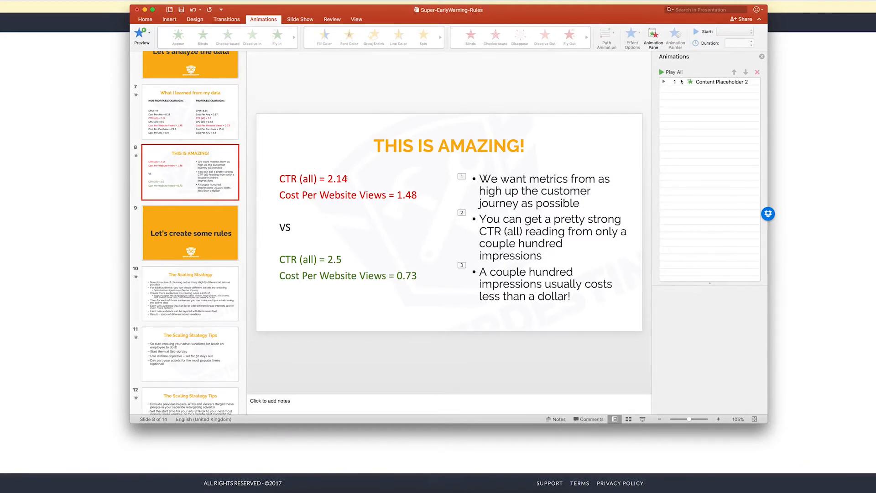
{"action": "left_click", "coordinate": [72, 225]}
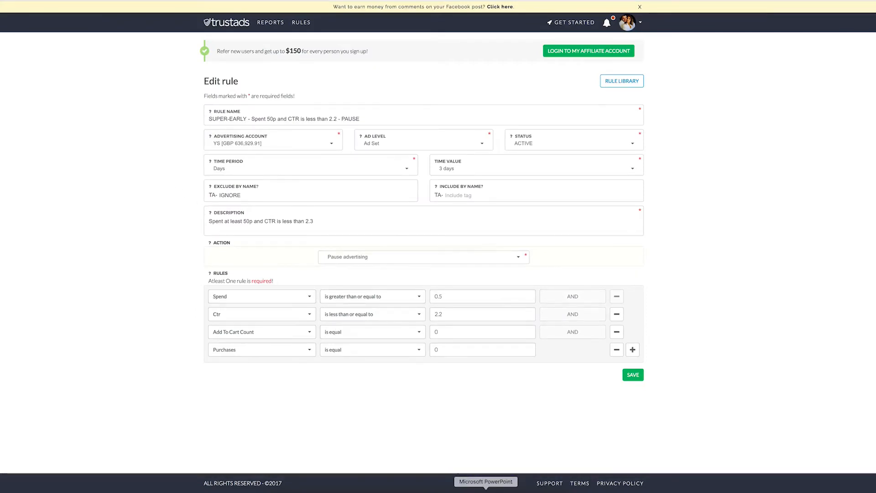
{"action": "left_click", "coordinate": [486, 492]}
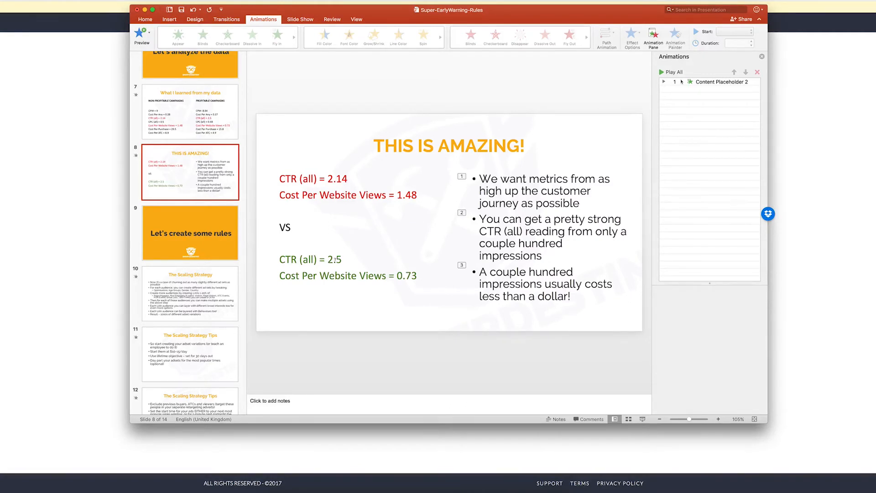
{"action": "left_click", "coordinate": [82, 234]}
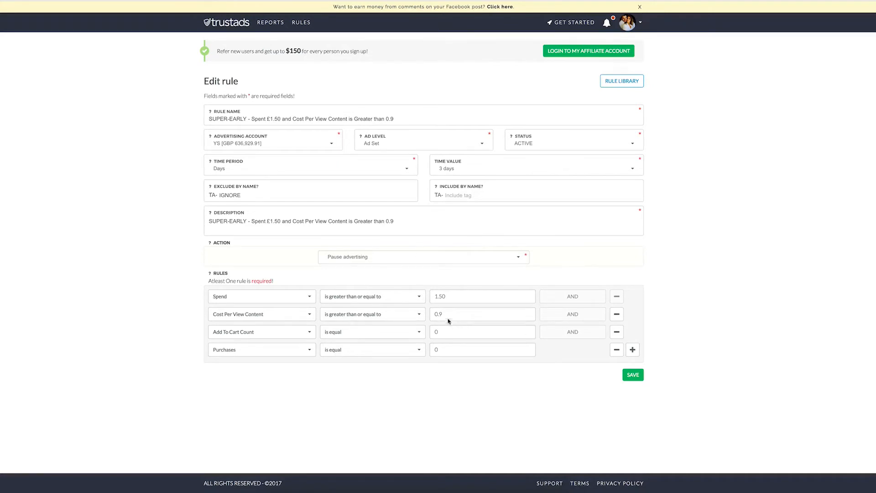
Compare the TrustAds Cost Per View Content rule with the Cost Per Website Views figures on the PowerPoint slide, and return to the rule.
{"action": "left_click", "coordinate": [475, 484]}
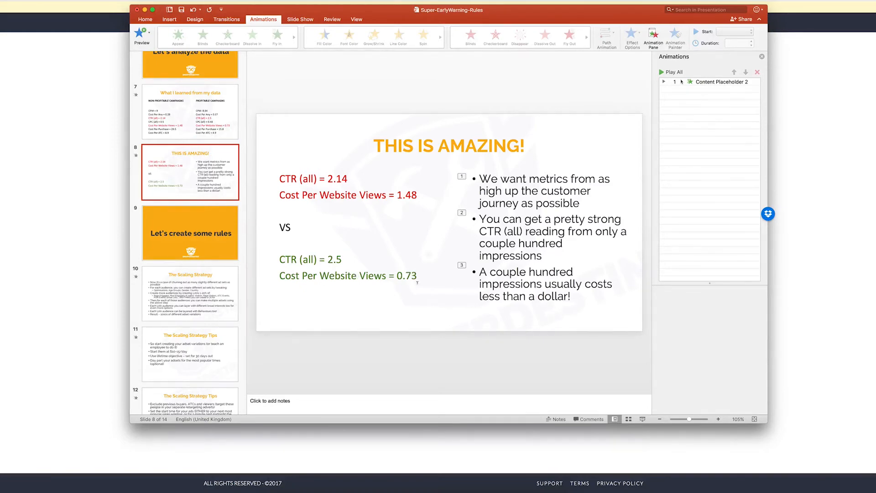
{"action": "left_click", "coordinate": [49, 239]}
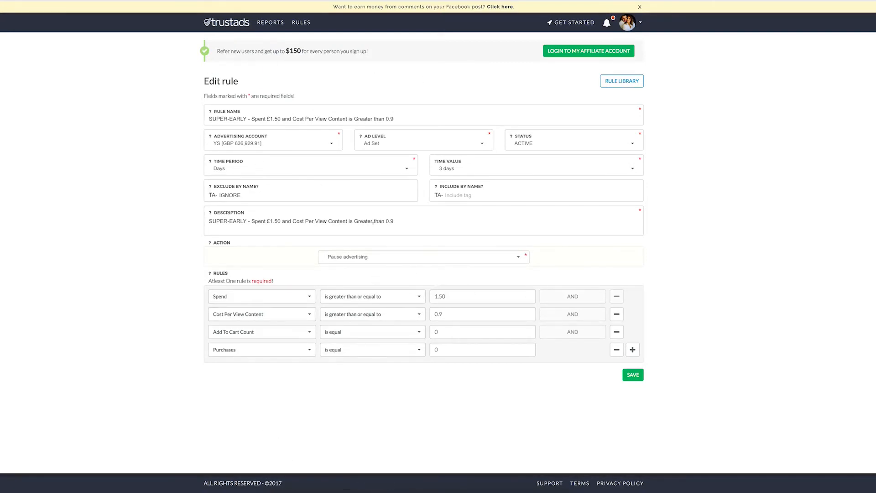
Switch to PowerPoint and start the slide show from slide 10, "The Scaling Strategy".
{"action": "left_click", "coordinate": [486, 490]}
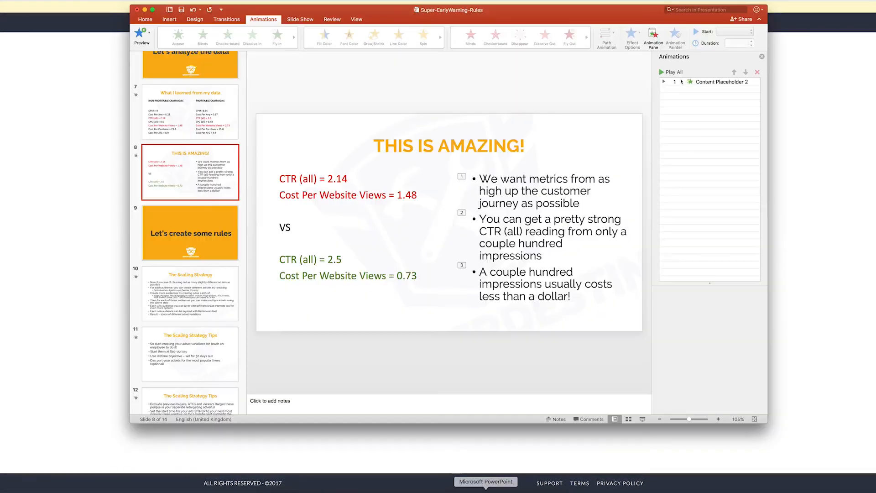
{"action": "left_click", "coordinate": [207, 283]}
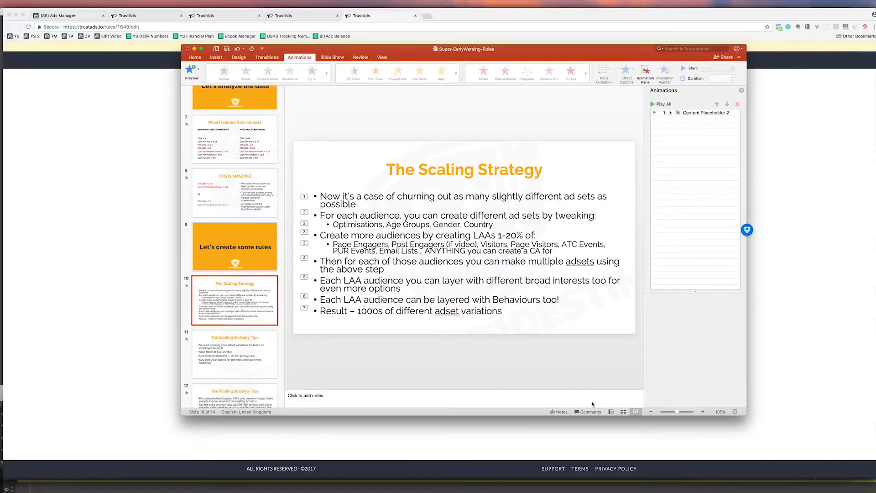
{"action": "left_click", "coordinate": [635, 412]}
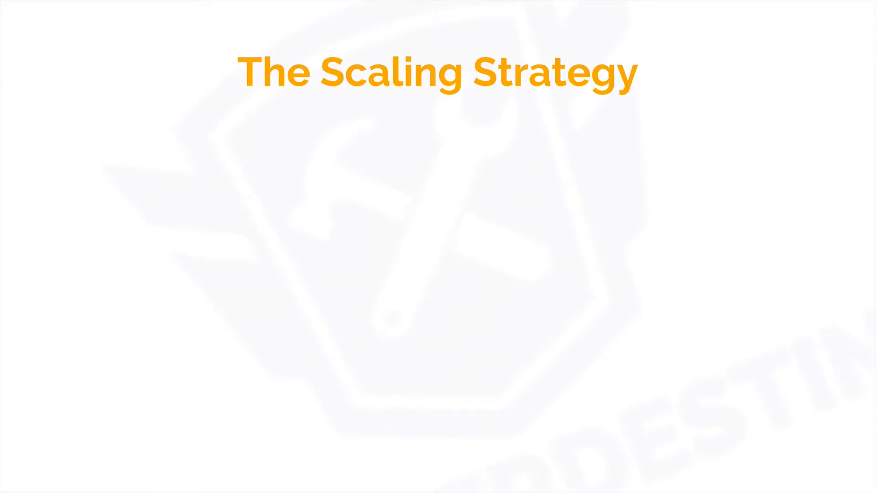